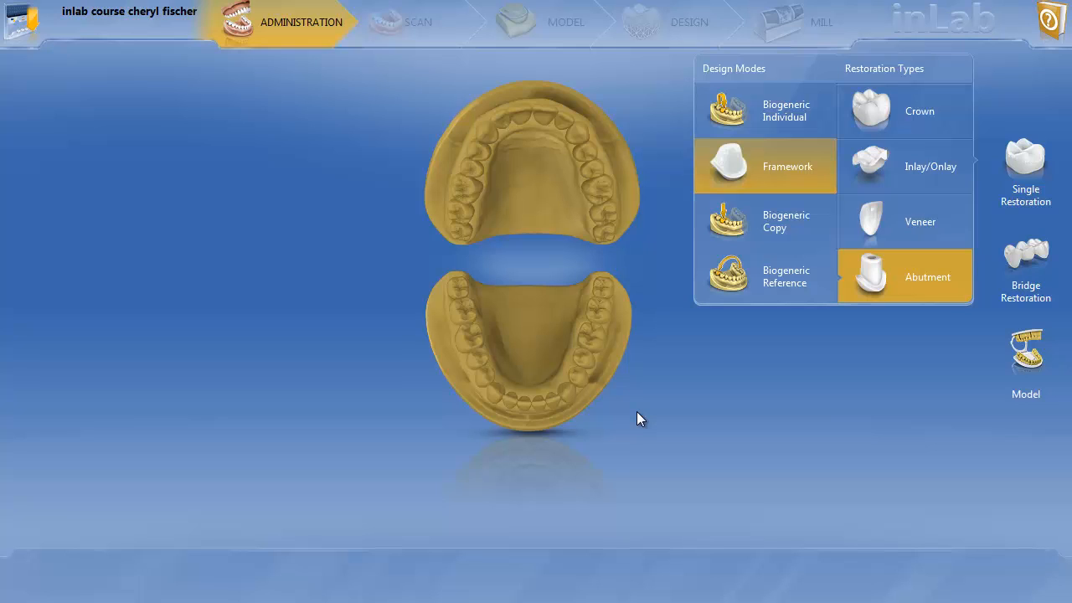
Step: Define single framework abutment restorations on upper teeth 13 and 14
click(776, 113)
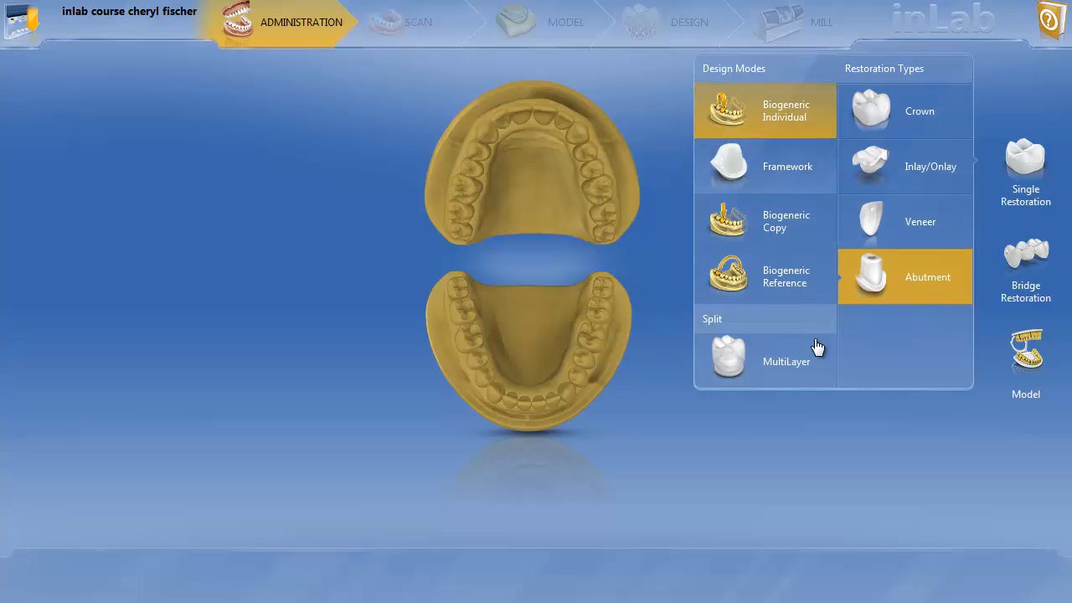
click(801, 369)
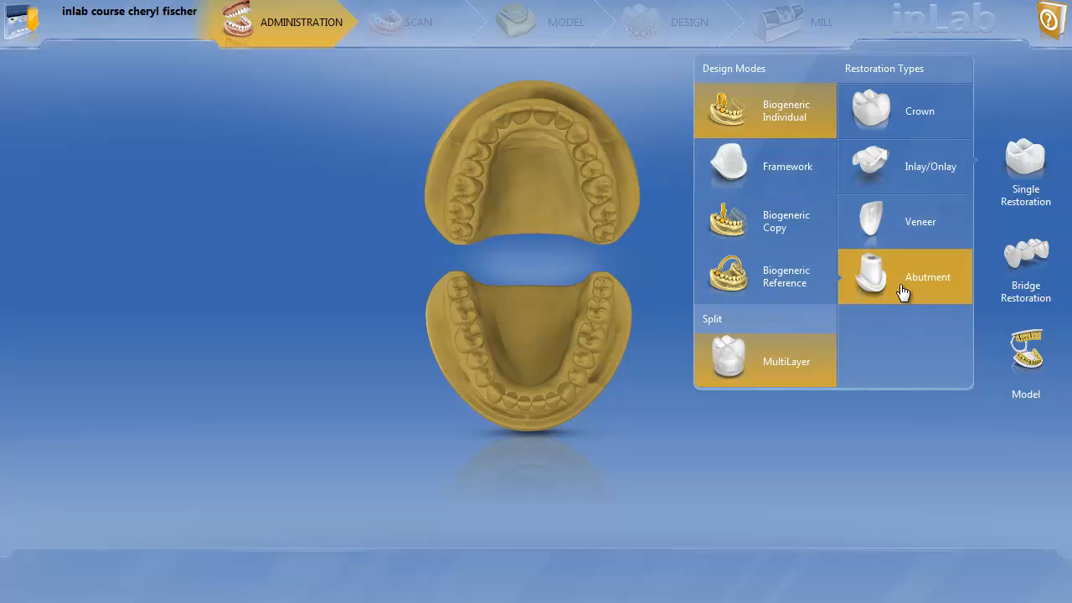
click(726, 184)
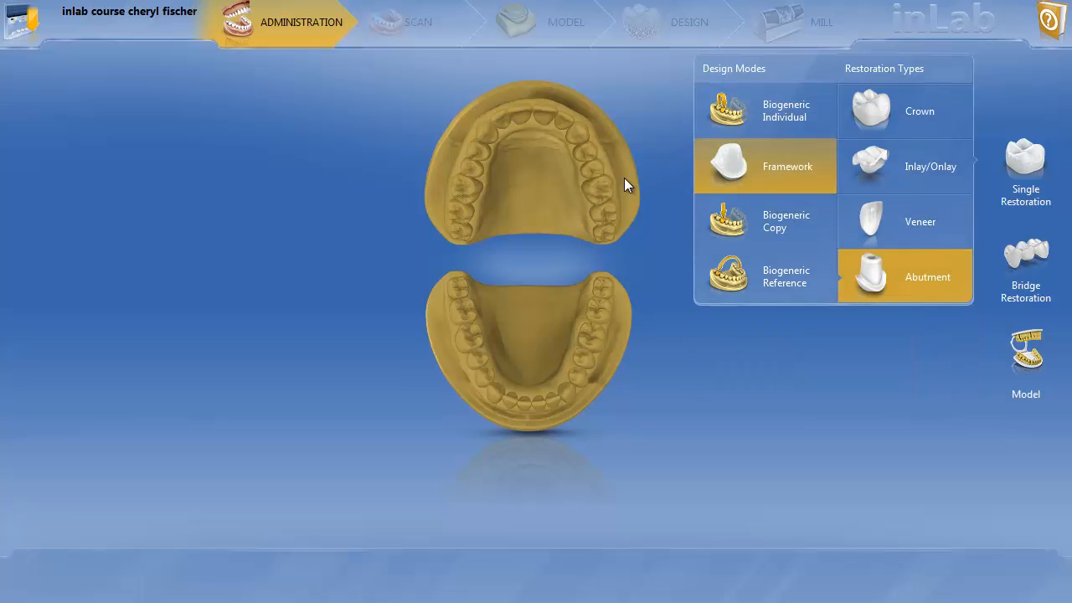
click(591, 170)
click(598, 189)
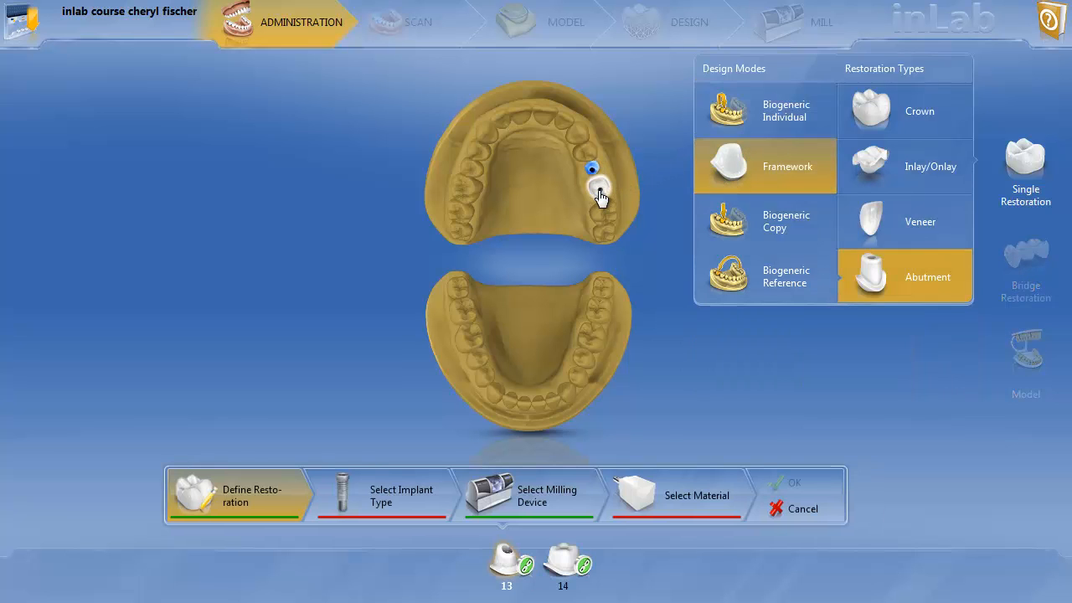
Step: Assign the SIRONA AT OS 4.5/5.0 implant type to the abutments
click(379, 519)
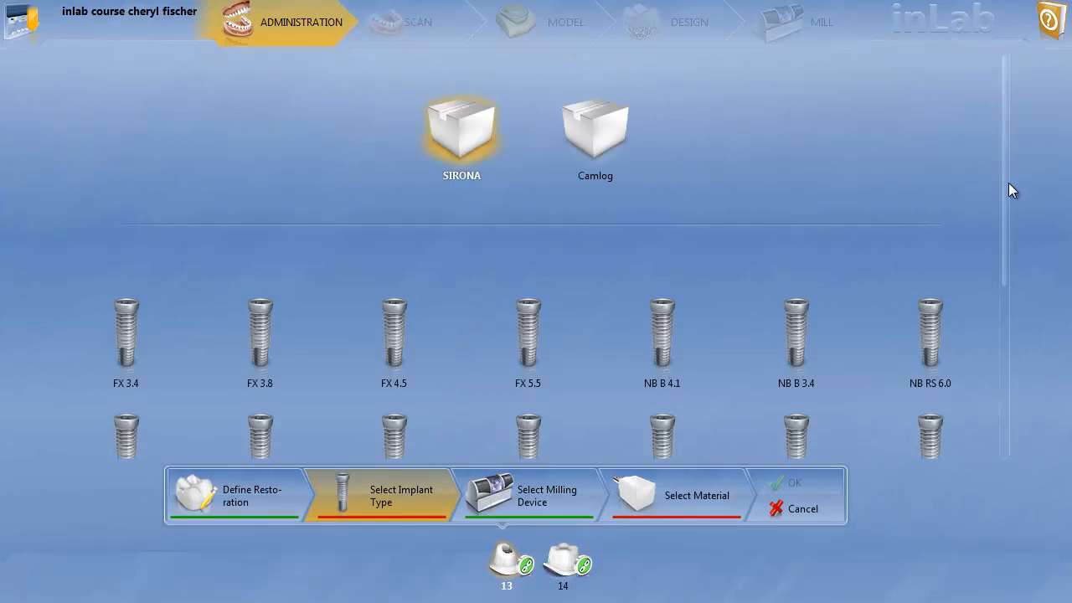
drag(1008, 183, 1002, 332)
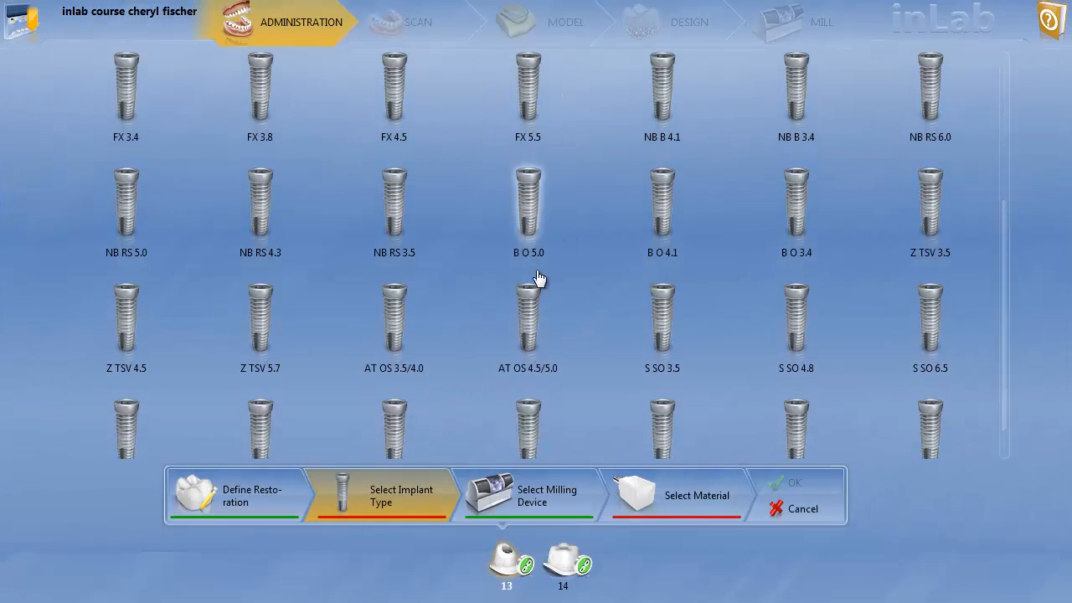
click(531, 315)
Step: Choose SIRONA inCoris ZI meso as the abutment material and accept the restoration settings
click(685, 497)
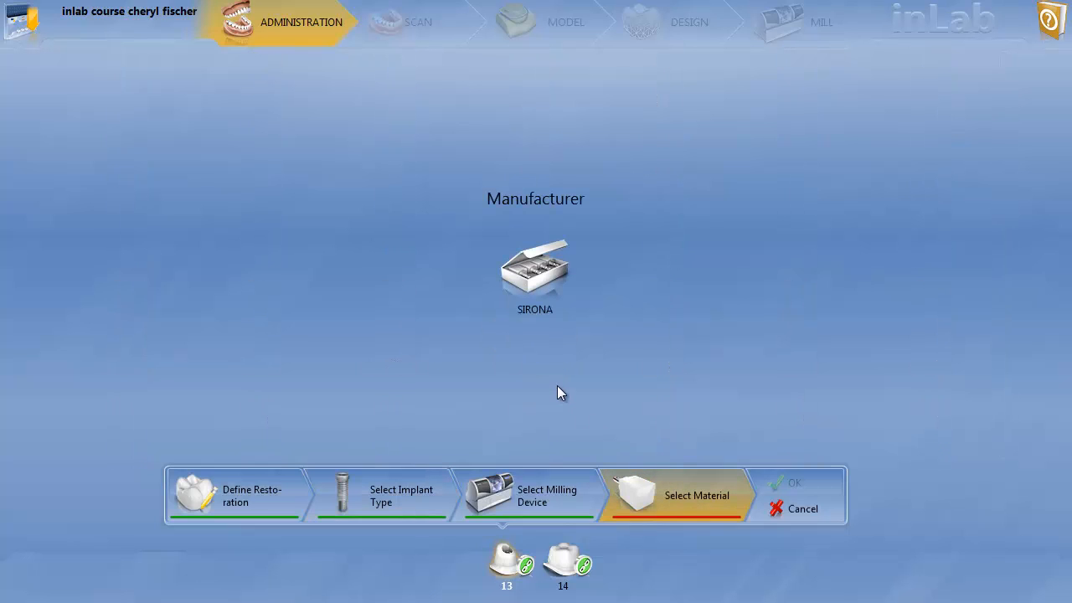
click(521, 276)
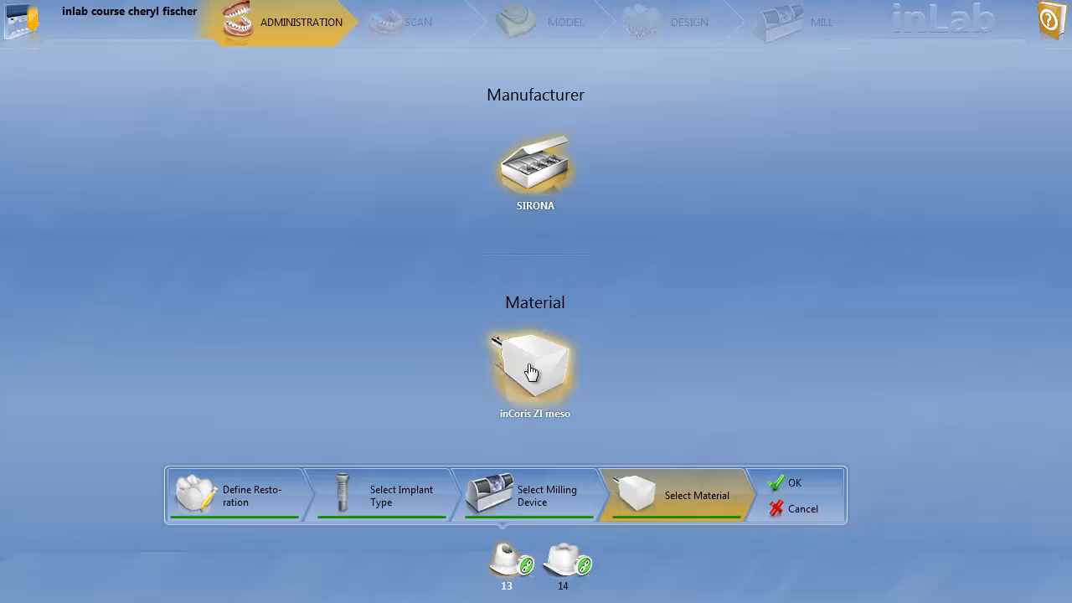
click(787, 483)
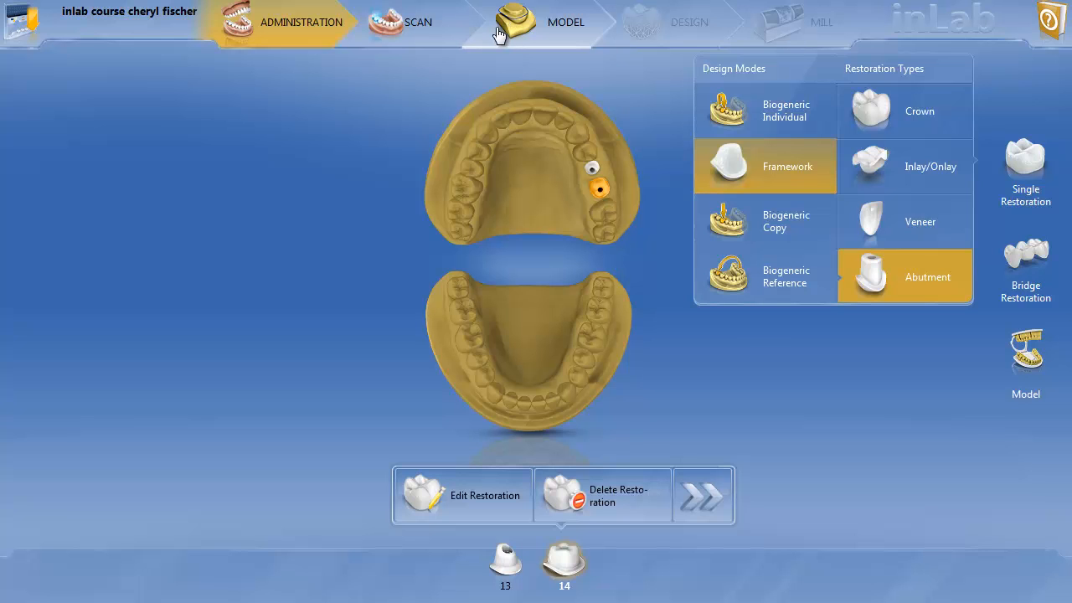
Step: Review the gingiva mask, buccal, upper jaw and lower jaw scans, and return to the model phase
click(499, 33)
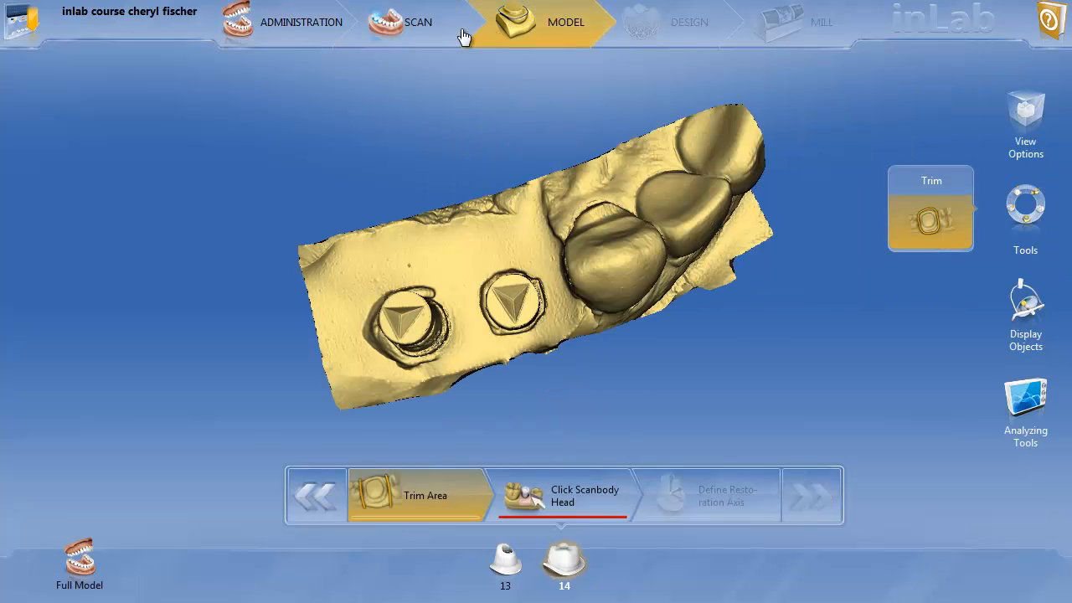
click(381, 32)
click(519, 418)
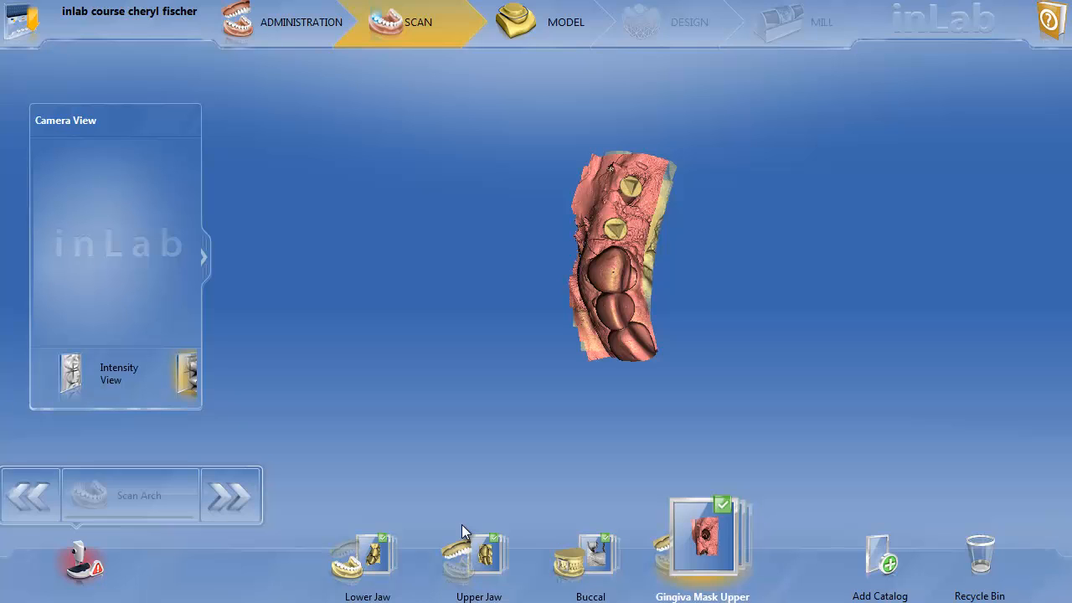
click(596, 549)
click(490, 556)
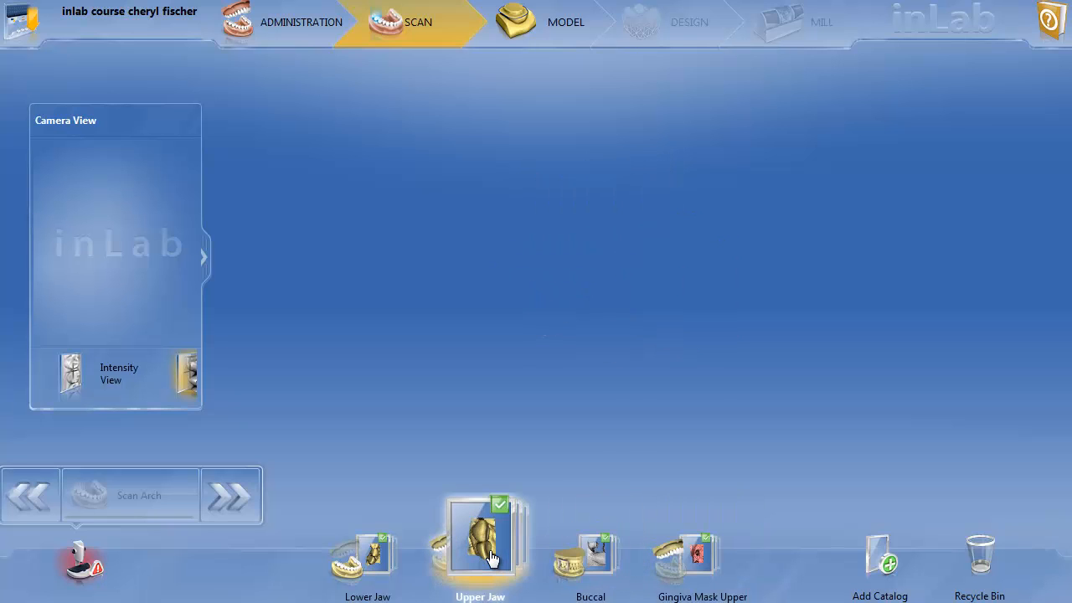
click(381, 559)
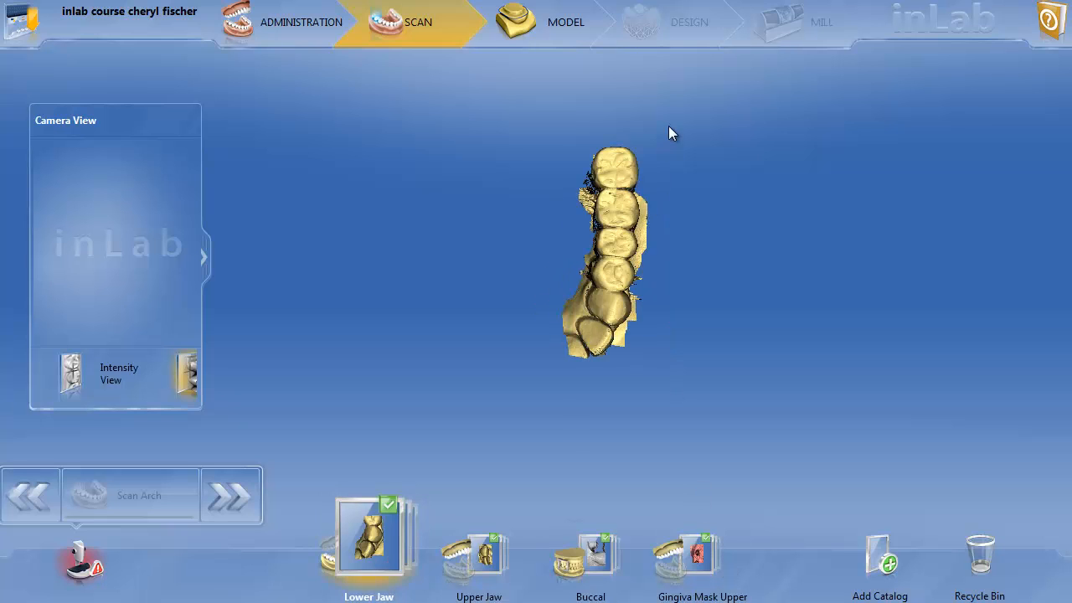
click(569, 50)
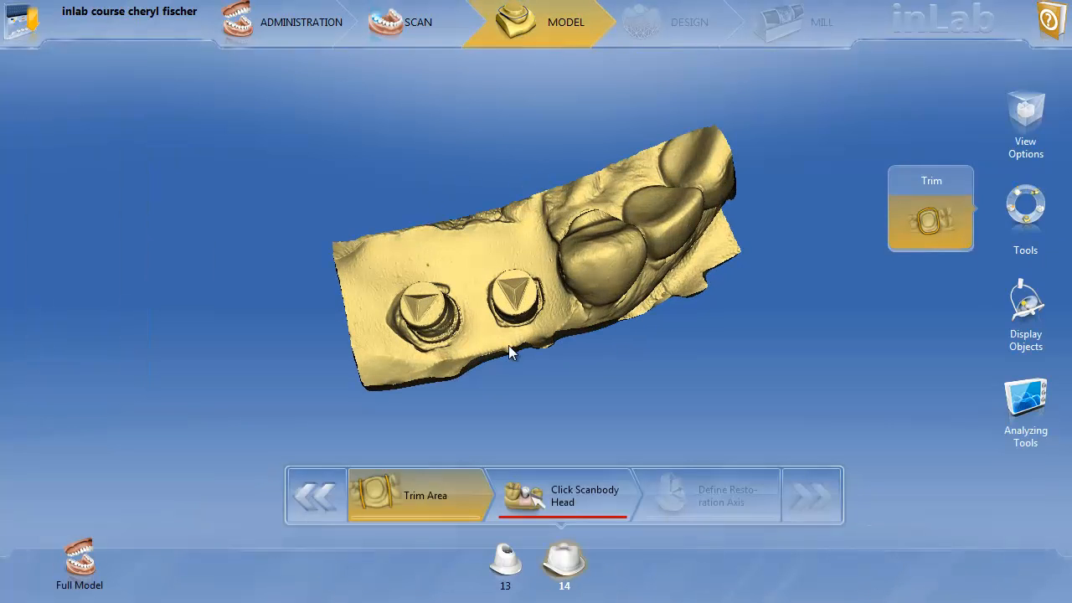
Step: Open the upper gingiva mask for model editing and reset it to discard its earlier changes
click(319, 496)
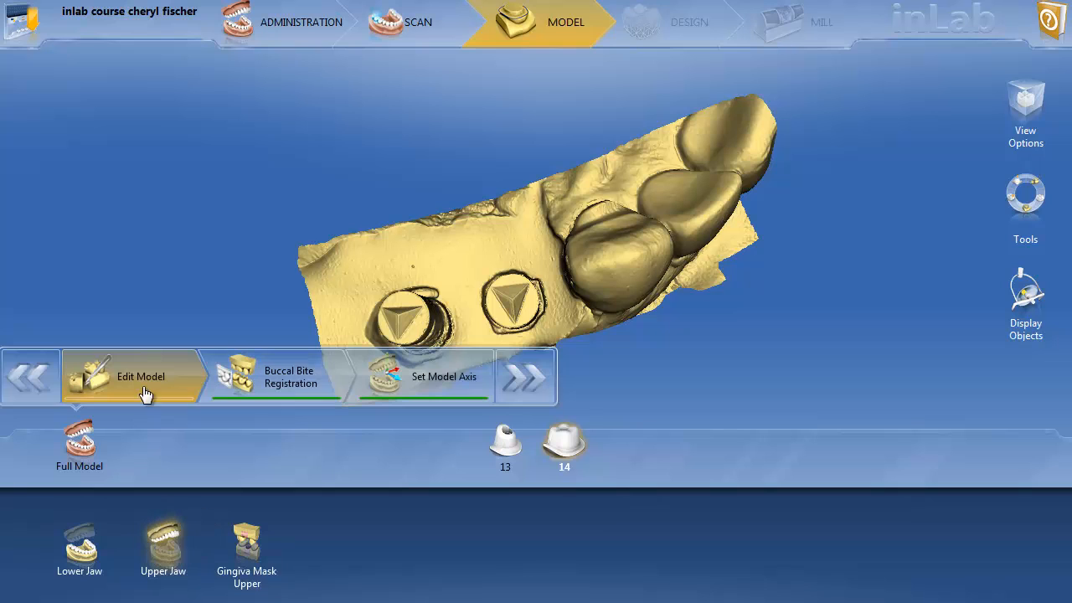
click(240, 550)
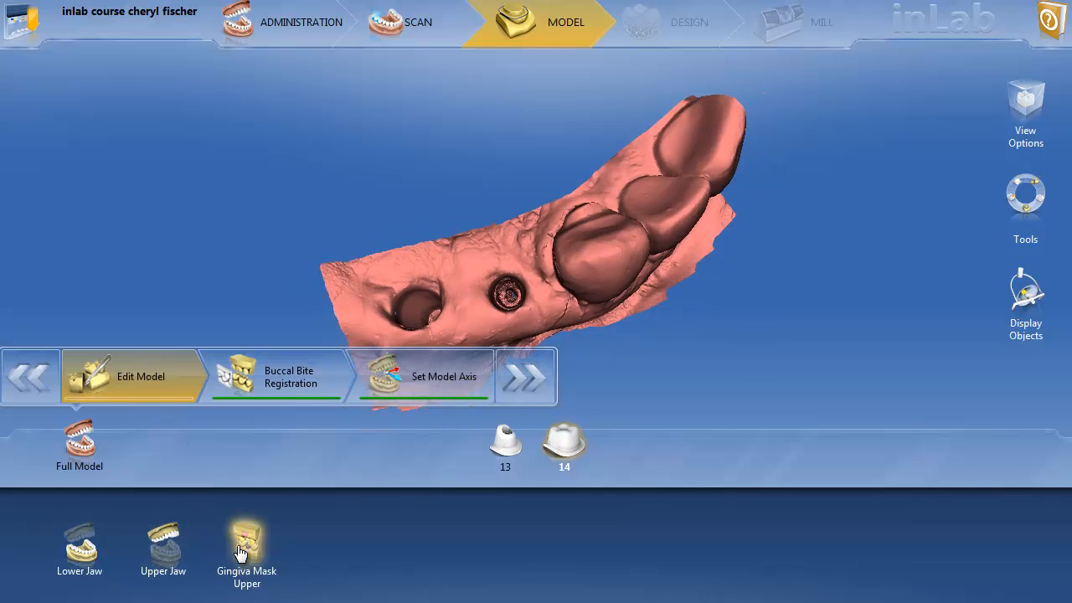
click(1009, 213)
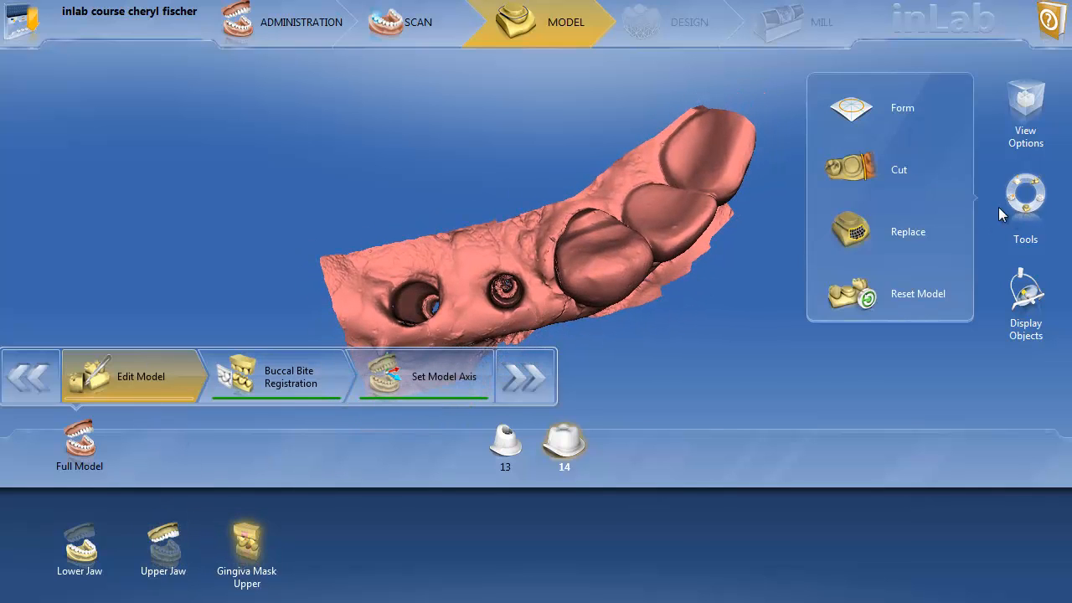
click(851, 293)
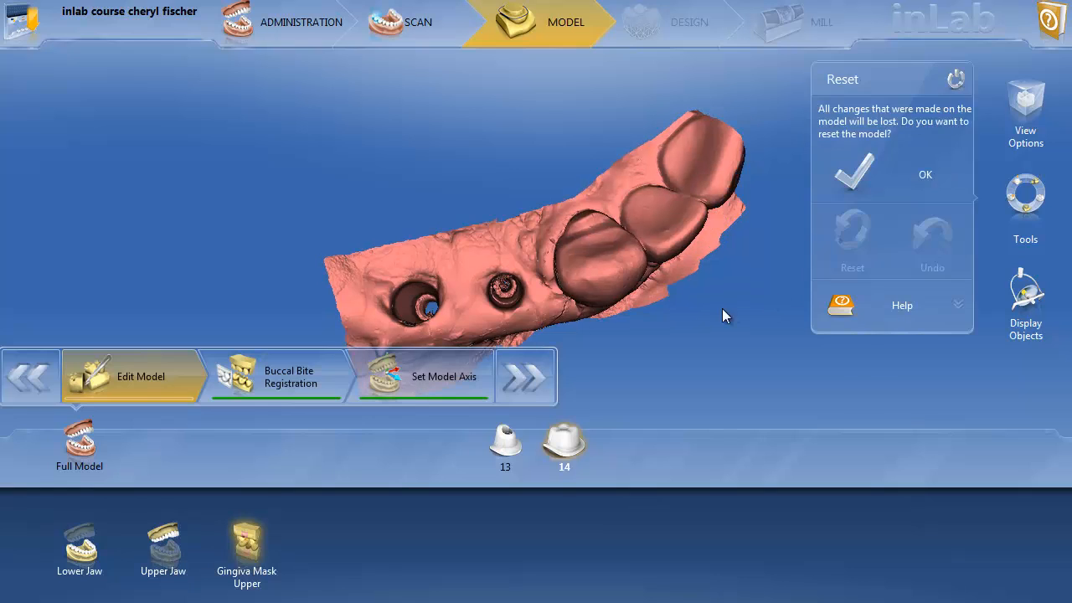
click(871, 176)
Step: Smooth the rough gum surface around the two implant sites on the upper gingiva mask
right_drag(566, 288, 598, 214)
scroll(604, 280, up, 4)
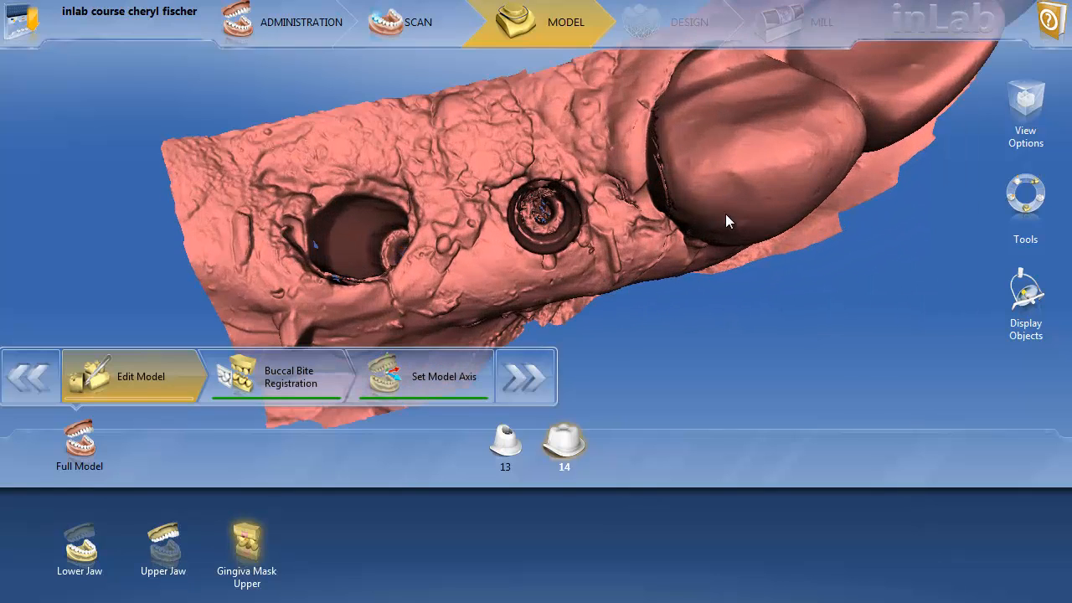
right_drag(725, 222, 581, 301)
right_drag(445, 302, 445, 314)
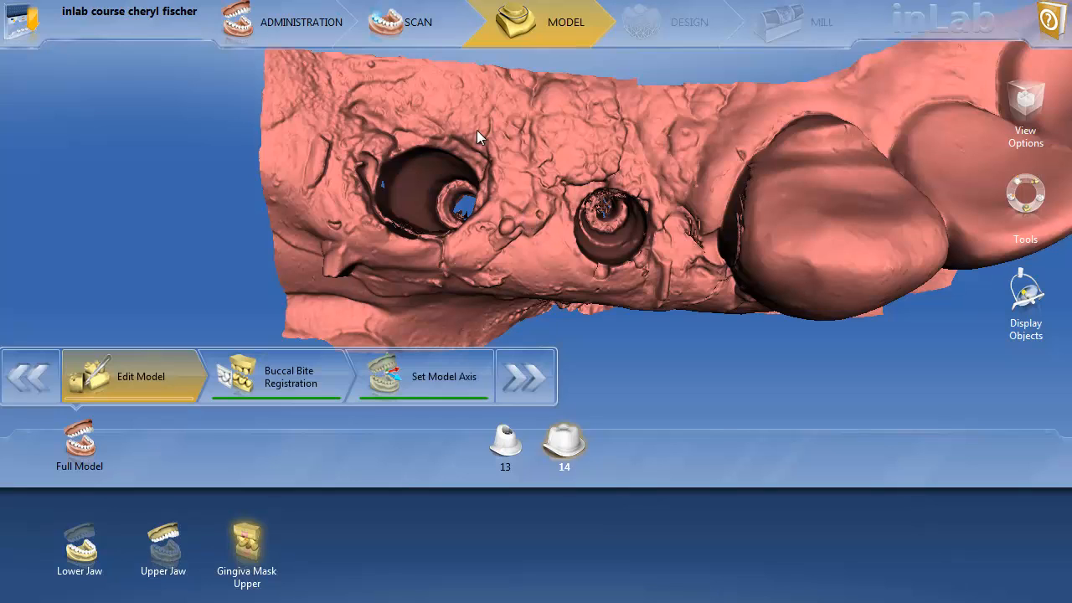
right_click(511, 194)
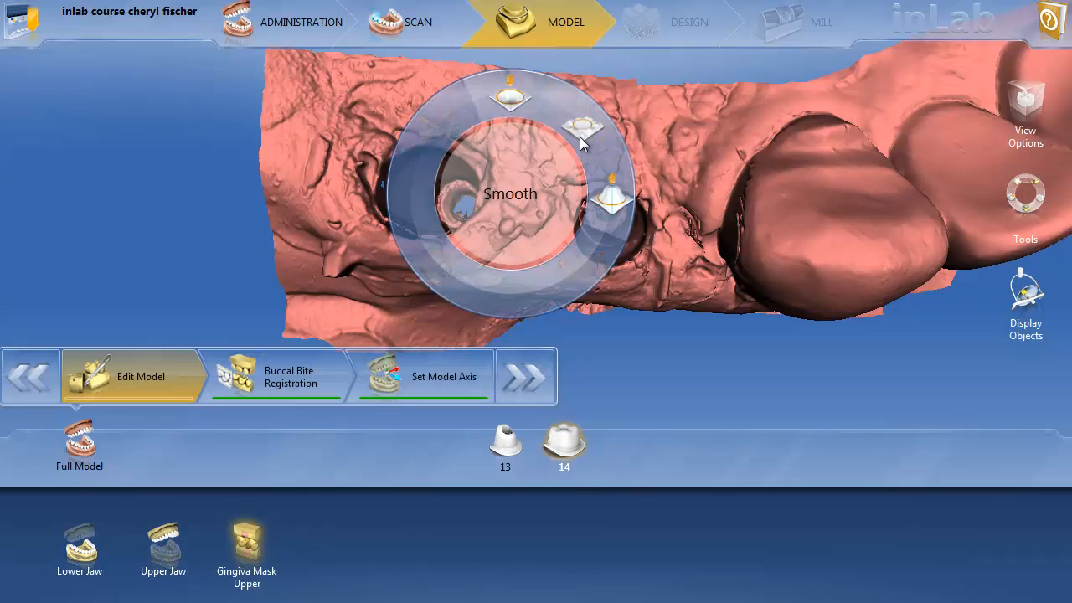
click(582, 141)
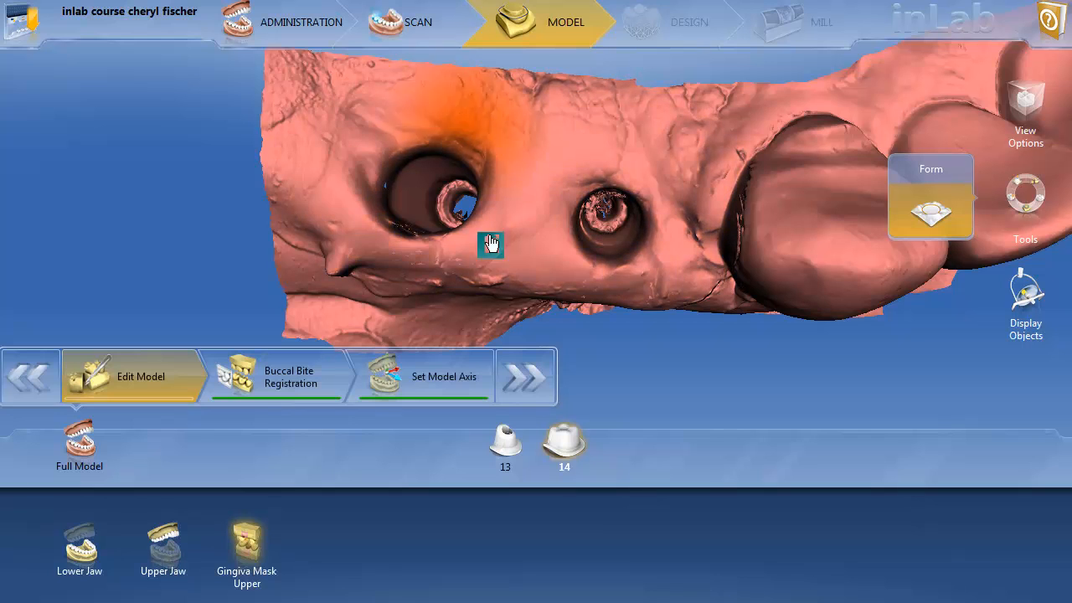
Step: Trim the upper jaw model for restoration 14 with a closed outline around the posterior scanbody
click(532, 380)
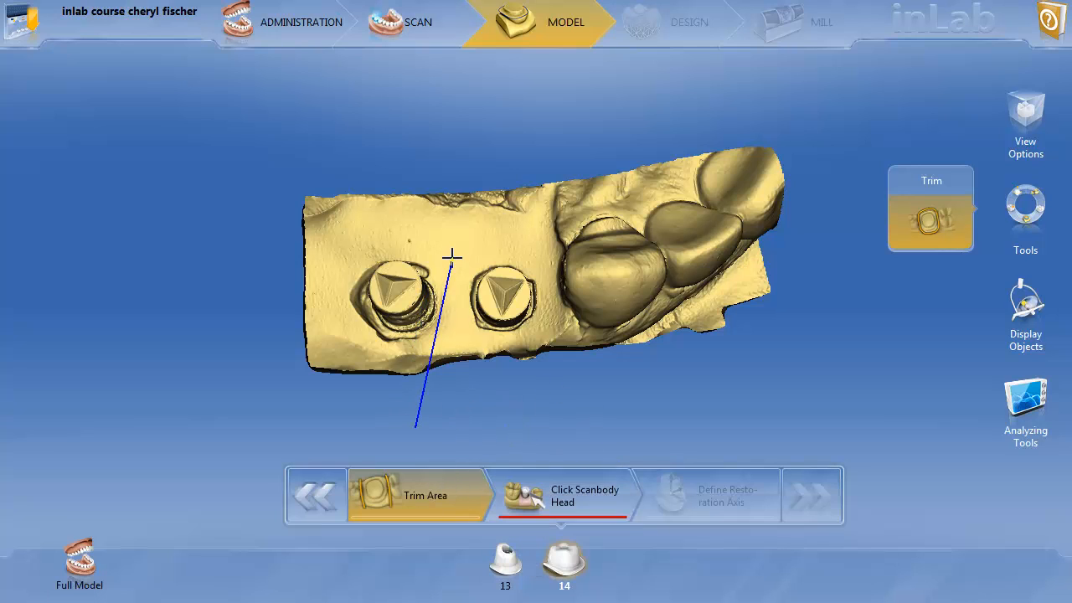
click(445, 289)
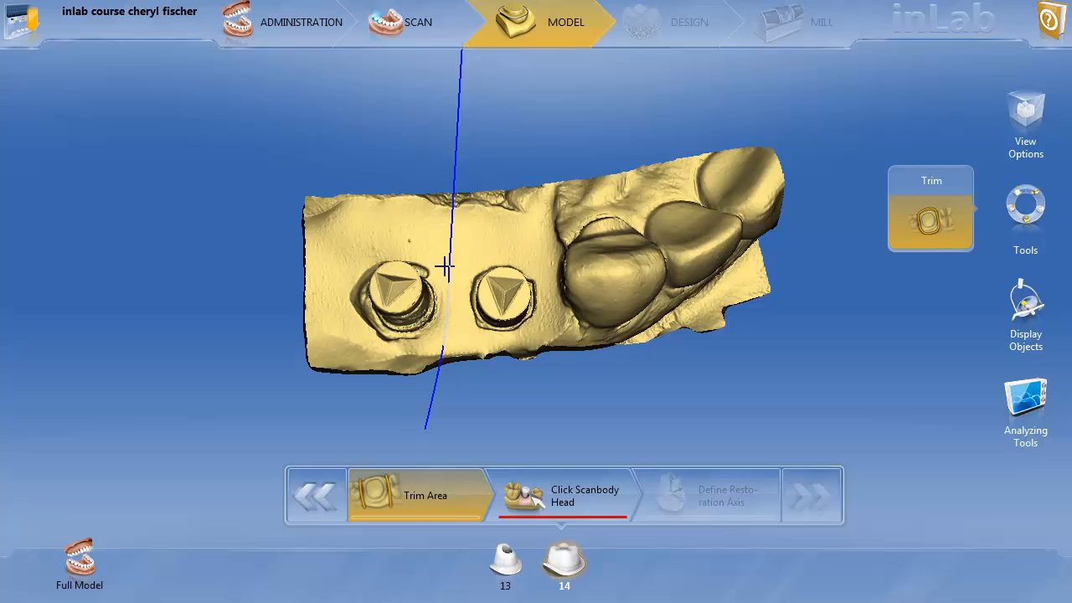
click(428, 243)
click(342, 268)
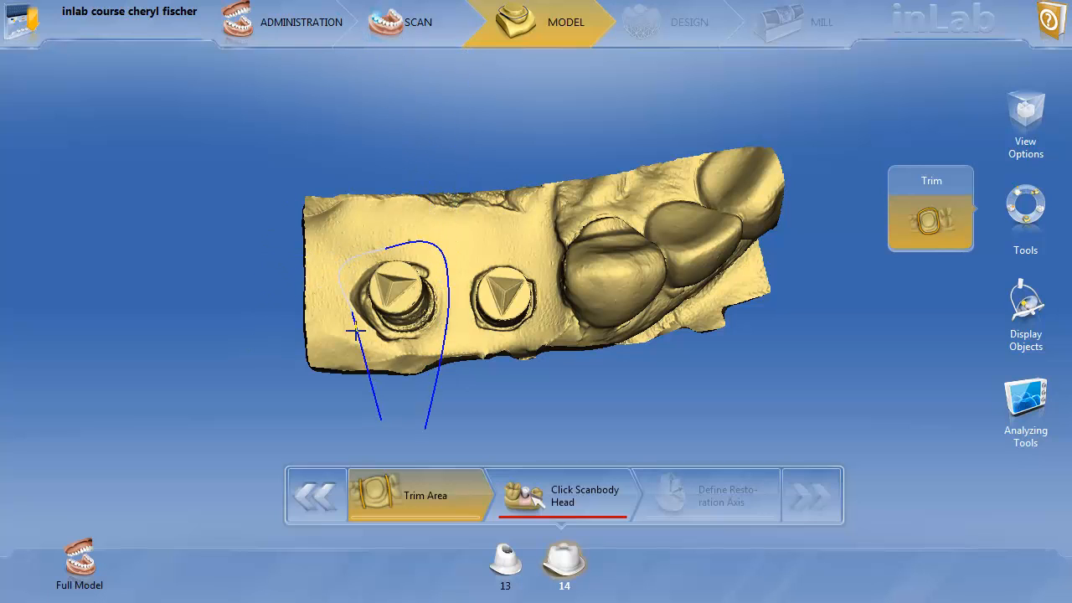
click(423, 351)
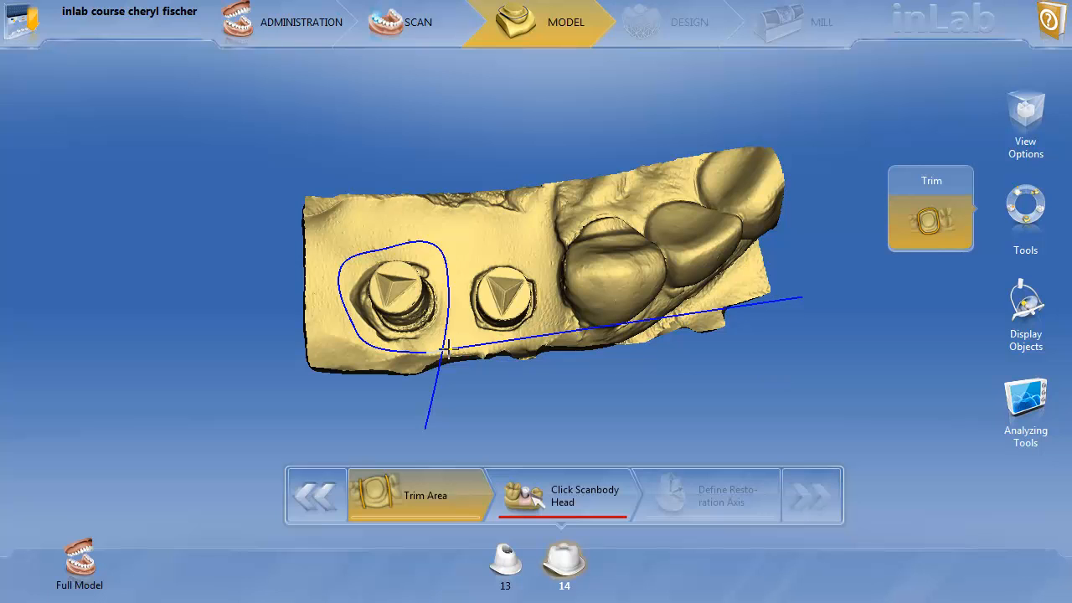
double_click(445, 348)
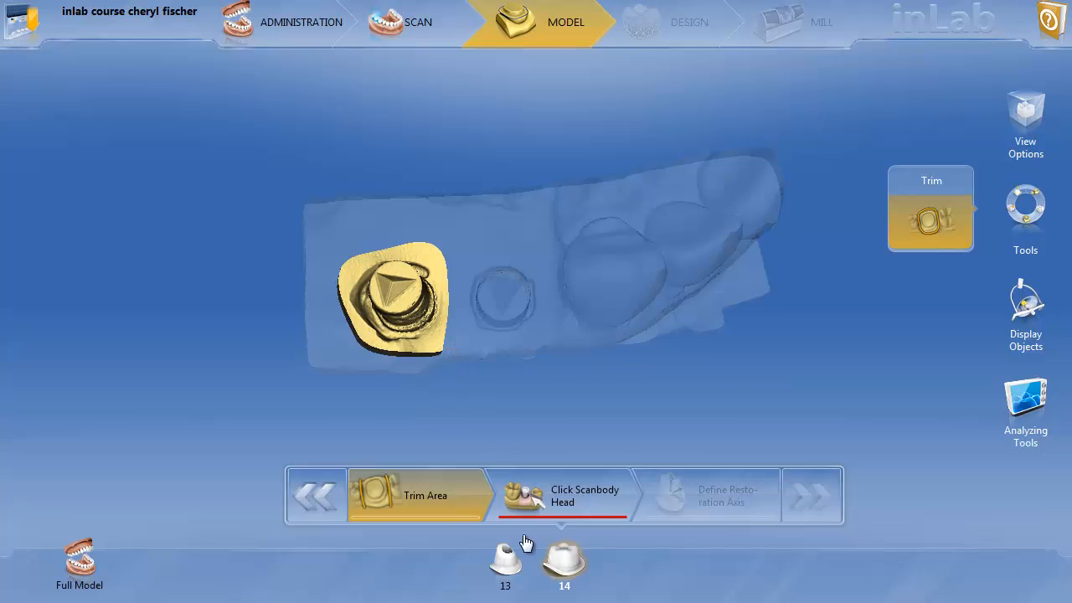
Step: Switch to restoration 13 and trim the model with a closed outline around the scanbody beside the remaining teeth
click(505, 570)
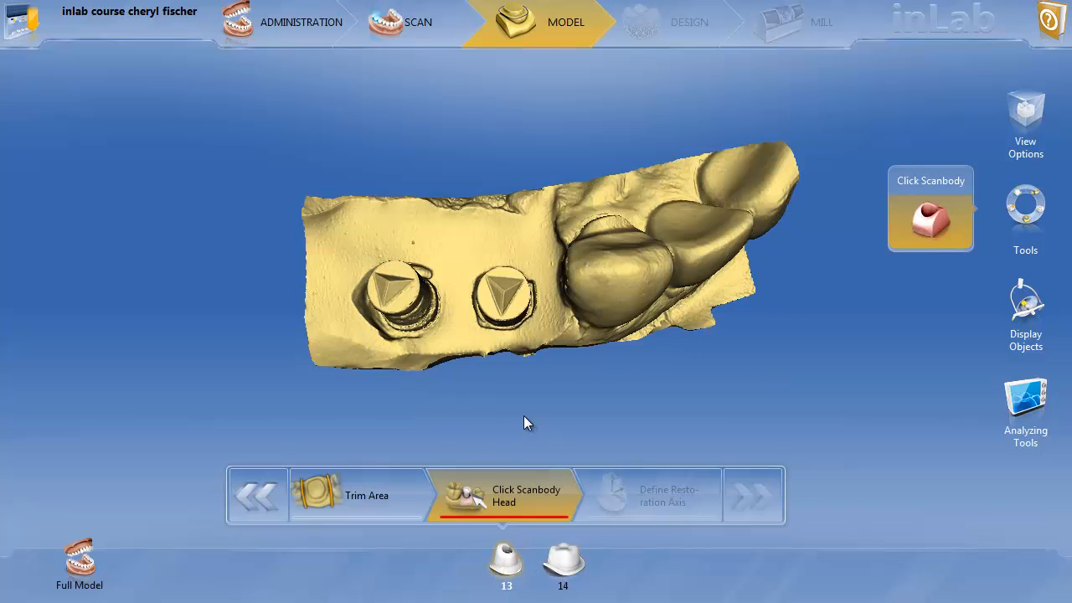
click(395, 520)
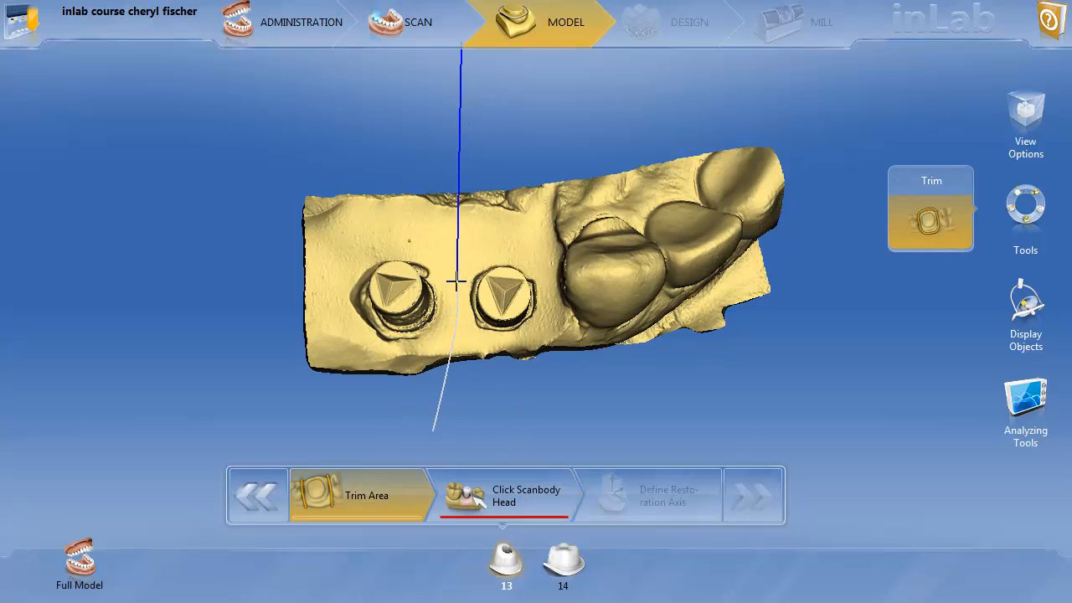
click(487, 251)
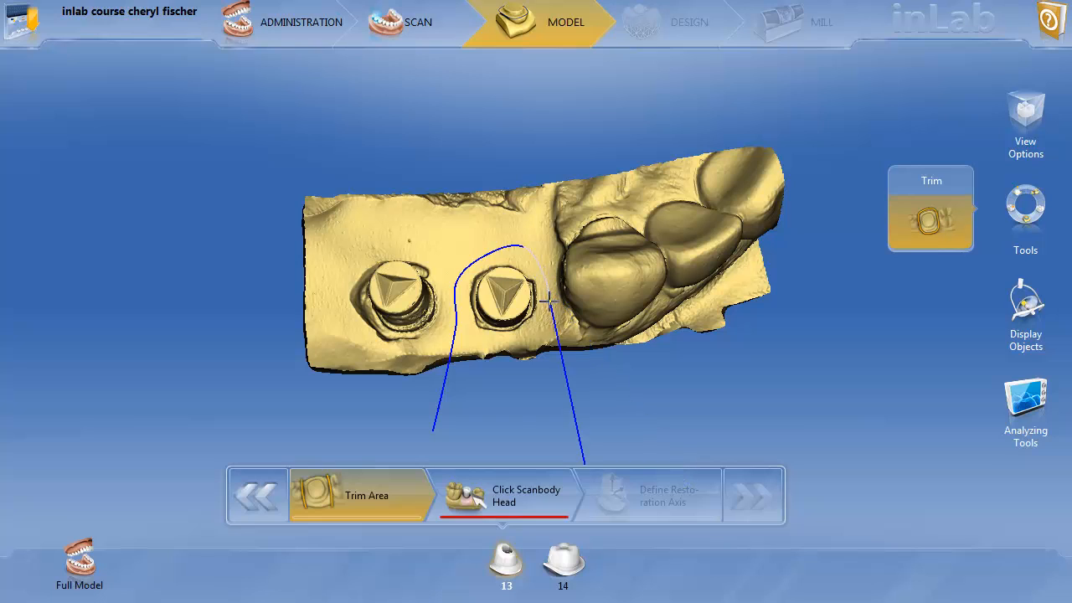
click(540, 328)
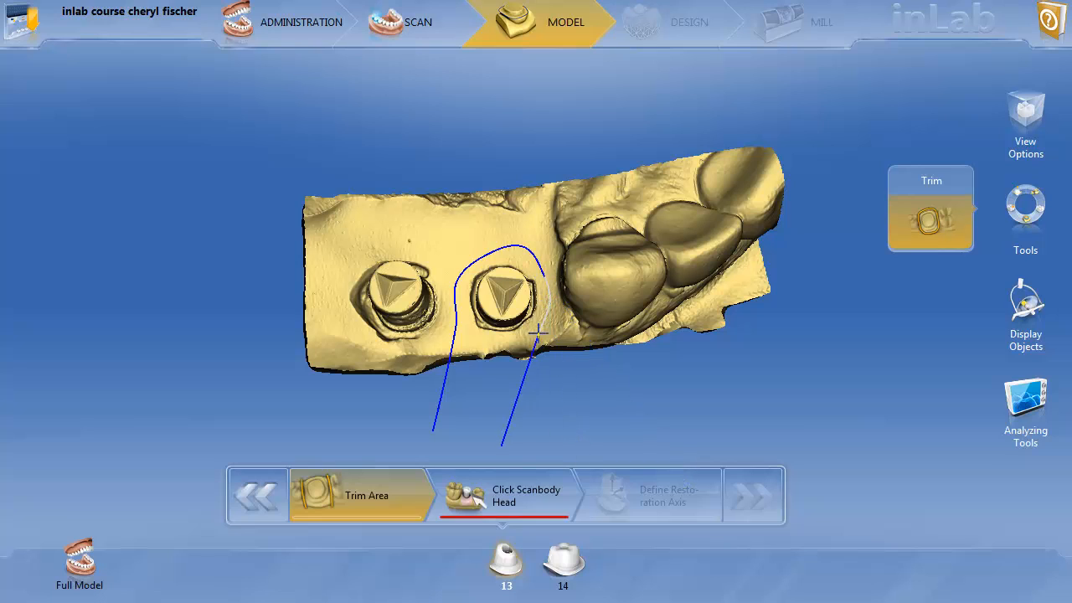
click(456, 337)
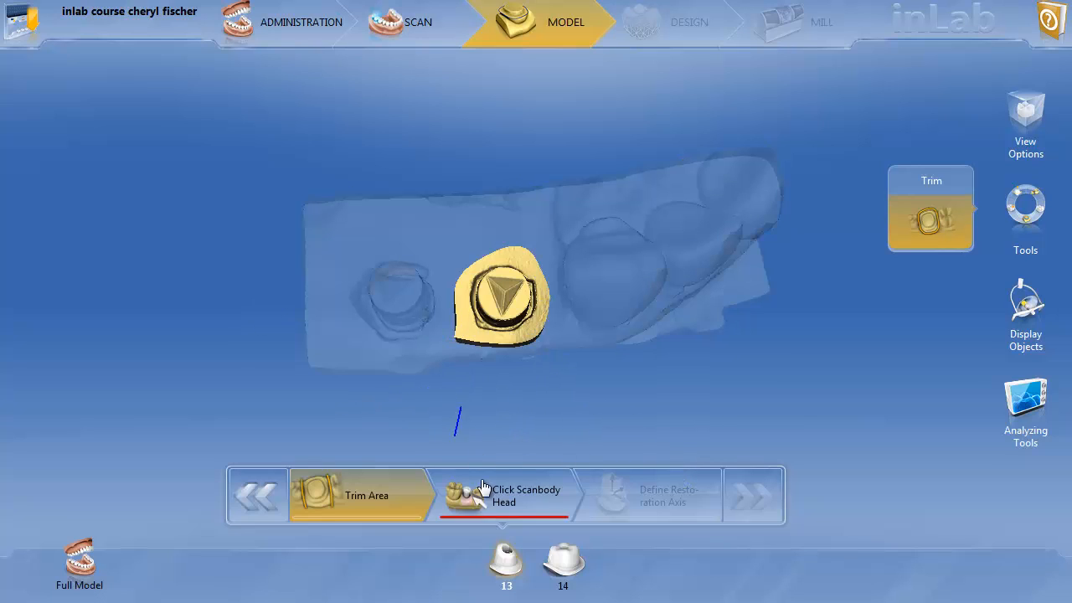
Step: Mark the scanbody head for restoration 13 to calculate its implant position
click(510, 497)
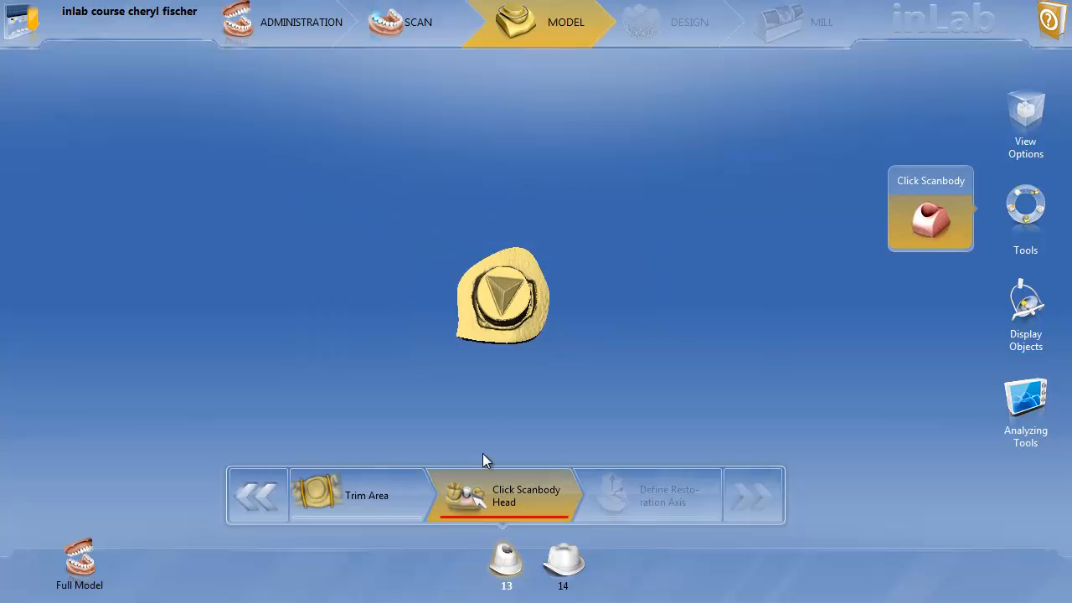
click(505, 298)
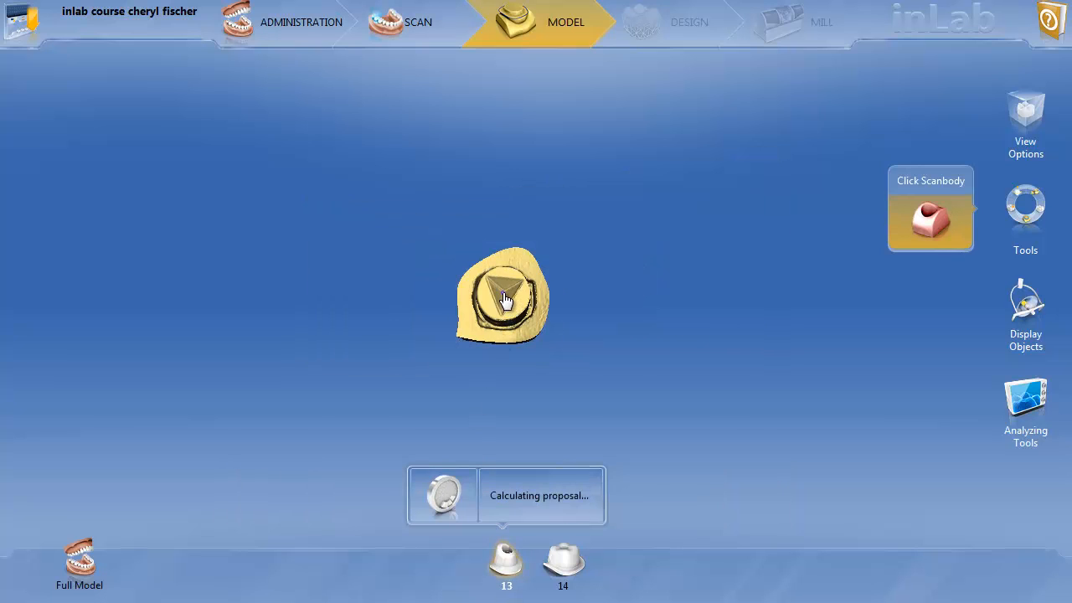
scroll(536, 272, up, 4)
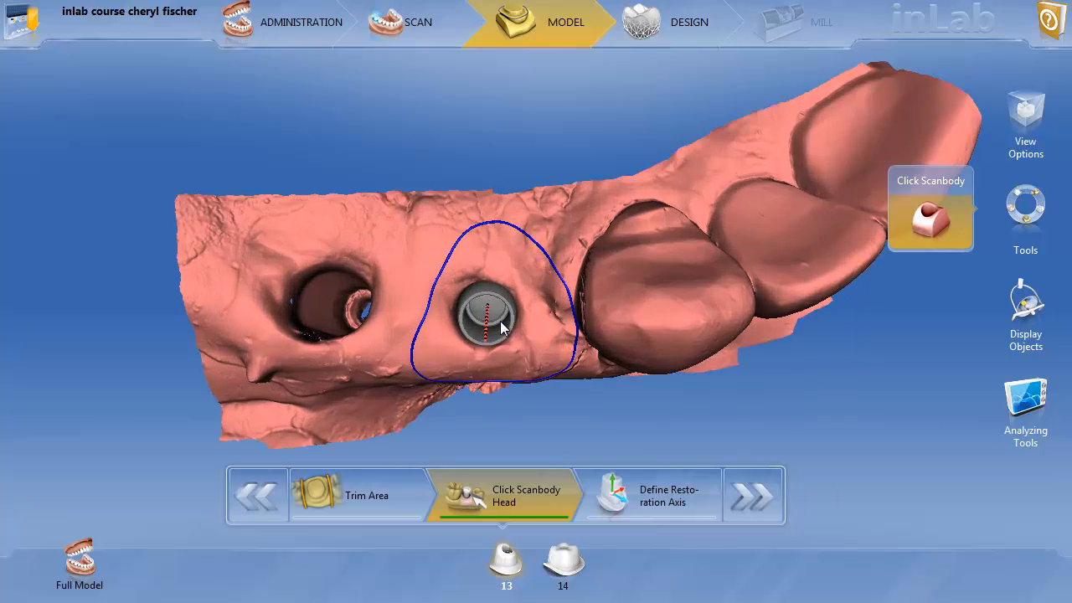
Step: Redraw the blue outline for restoration 13 tightly around the edge of its implant opening
mouse_move(542, 247)
mouse_down()
mouse_move(529, 331)
mouse_move(492, 353)
mouse_move(465, 349)
mouse_move(436, 288)
mouse_move(456, 274)
mouse_move(512, 275)
mouse_move(531, 320)
mouse_up()
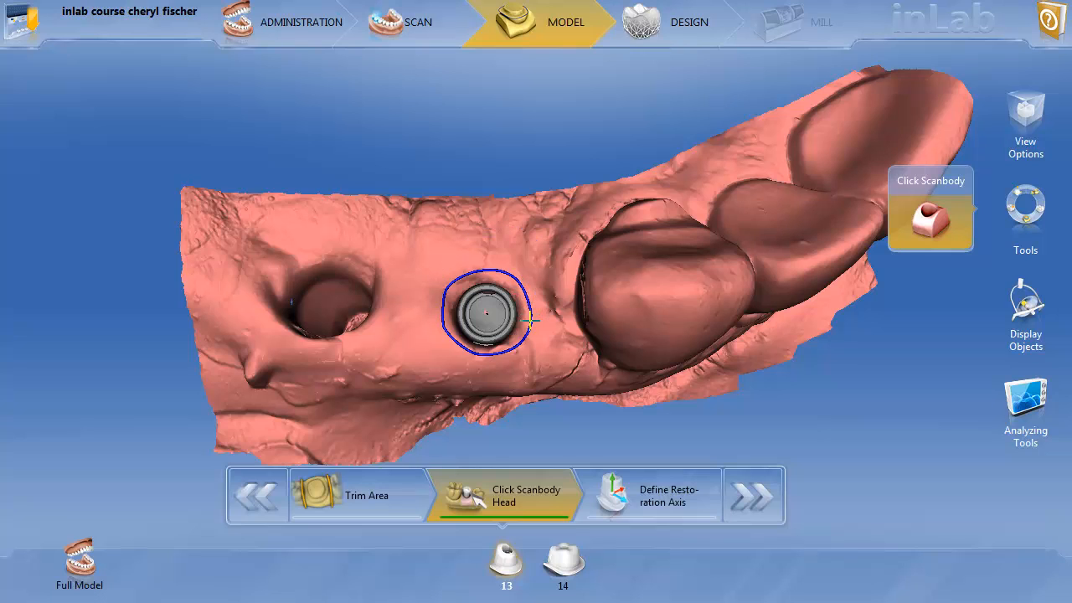
Step: Mark the scanbody head for restoration 14 and redraw its blue outline closely around the implant opening
click(565, 566)
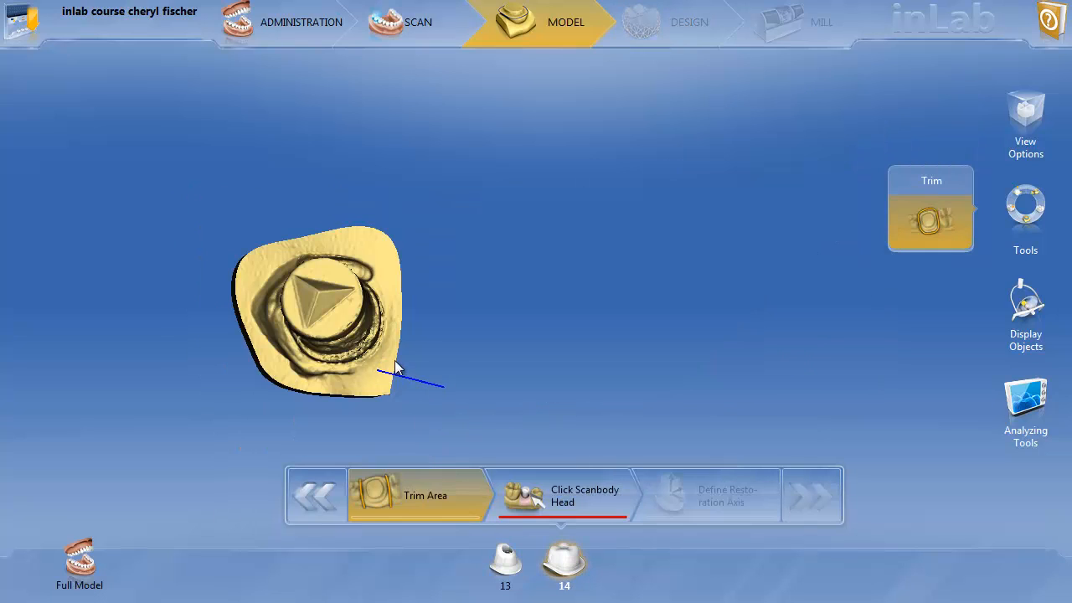
click(536, 496)
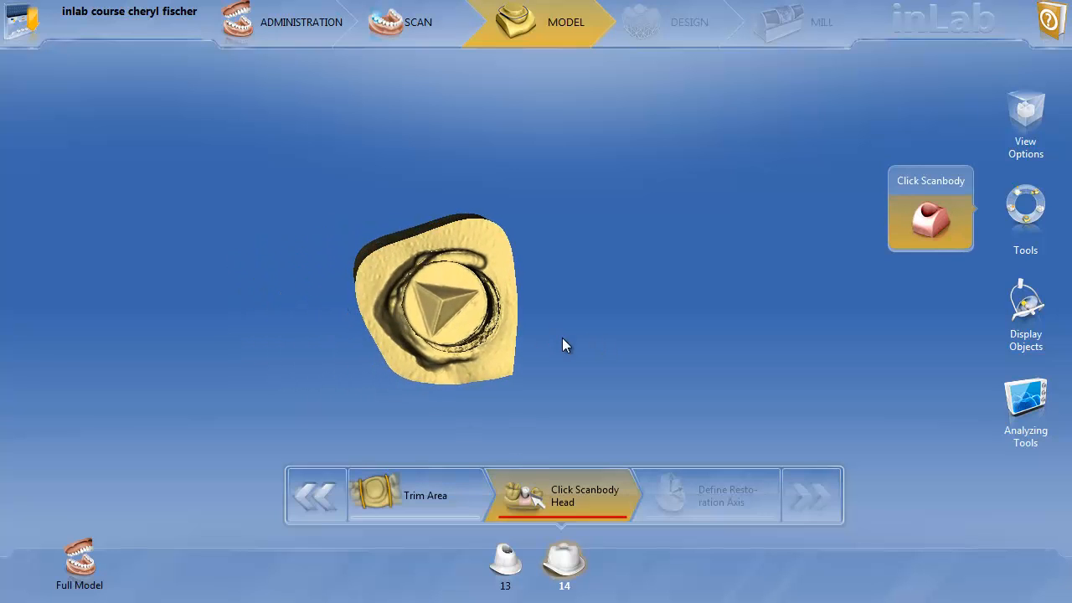
click(444, 305)
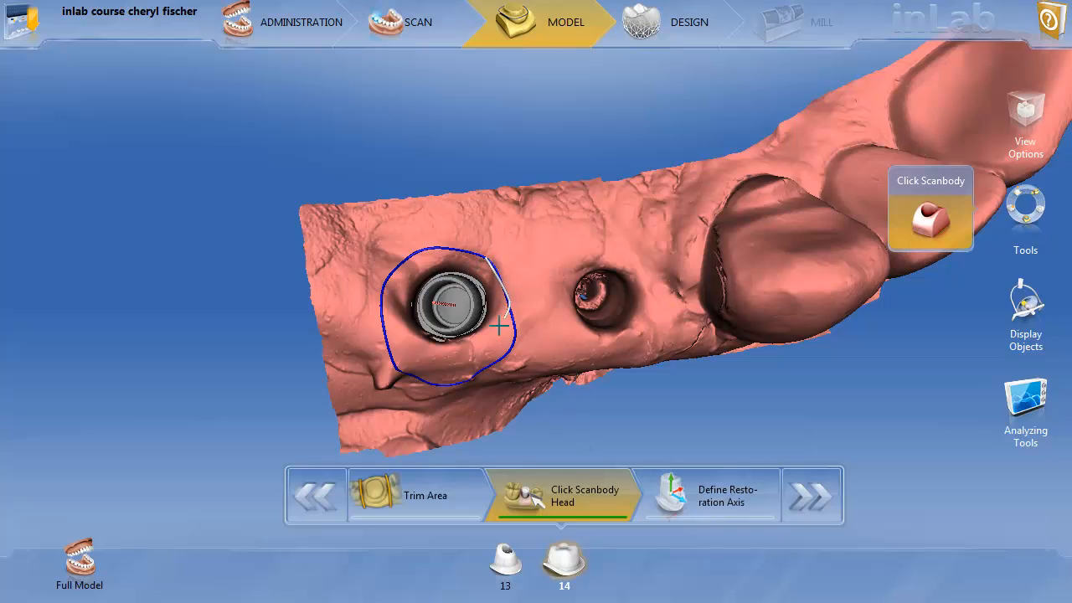
mouse_move(508, 317)
mouse_down()
mouse_move(495, 337)
mouse_move(416, 349)
mouse_move(388, 323)
mouse_move(385, 286)
mouse_move(425, 253)
mouse_move(486, 267)
mouse_move(505, 289)
mouse_up()
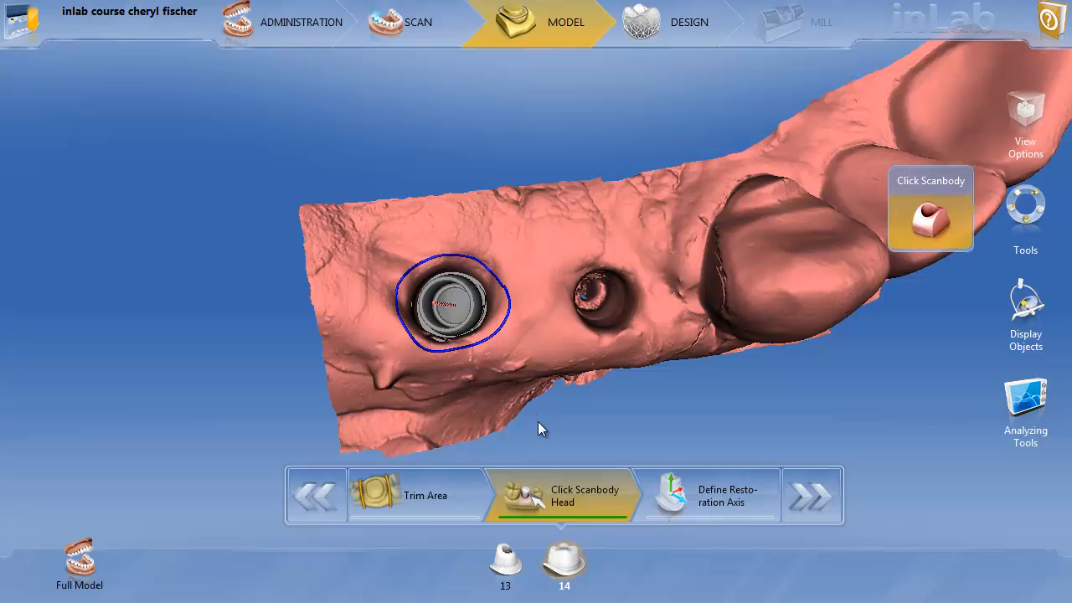
Step: Check the implant position at 14 from the side and proceed to defining its restoration axis
mouse_move(537, 422)
mouse_down()
mouse_move(515, 391)
mouse_move(561, 390)
mouse_move(554, 409)
mouse_up()
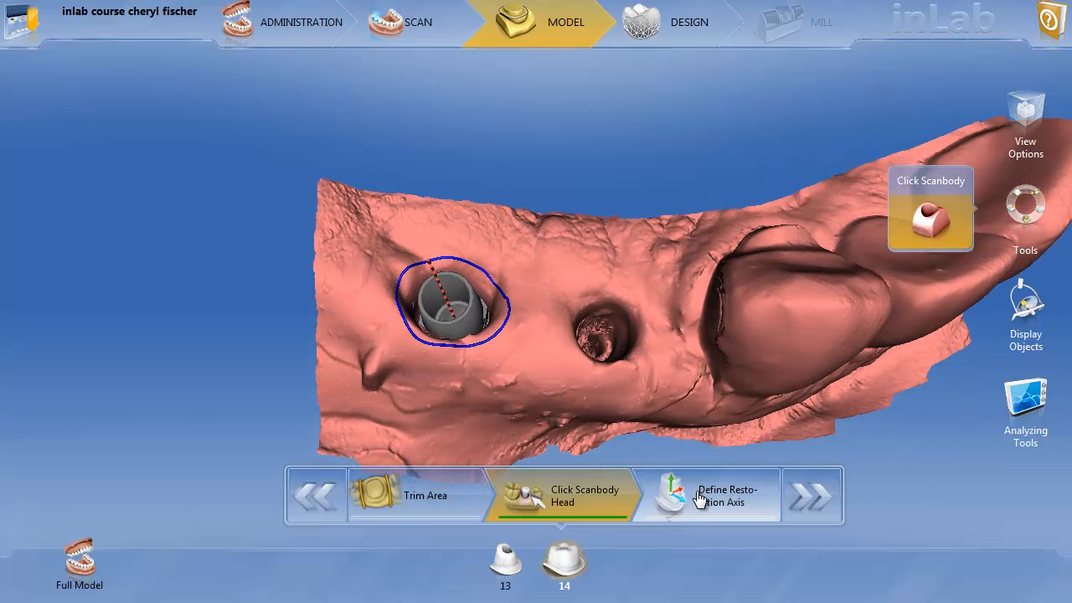
drag(598, 444, 485, 339)
middle_drag(519, 306, 479, 260)
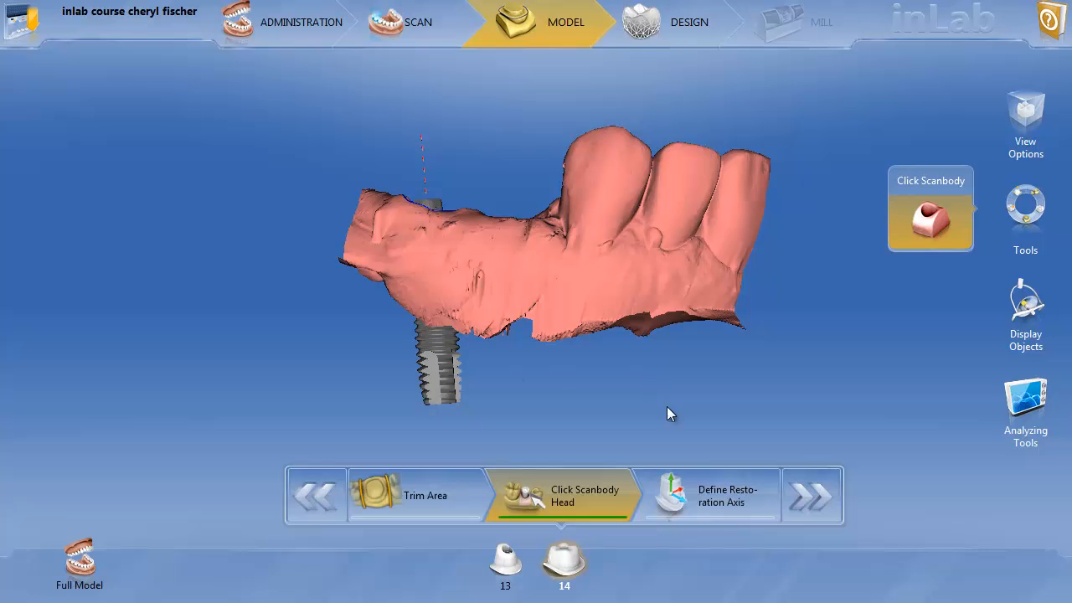
click(705, 500)
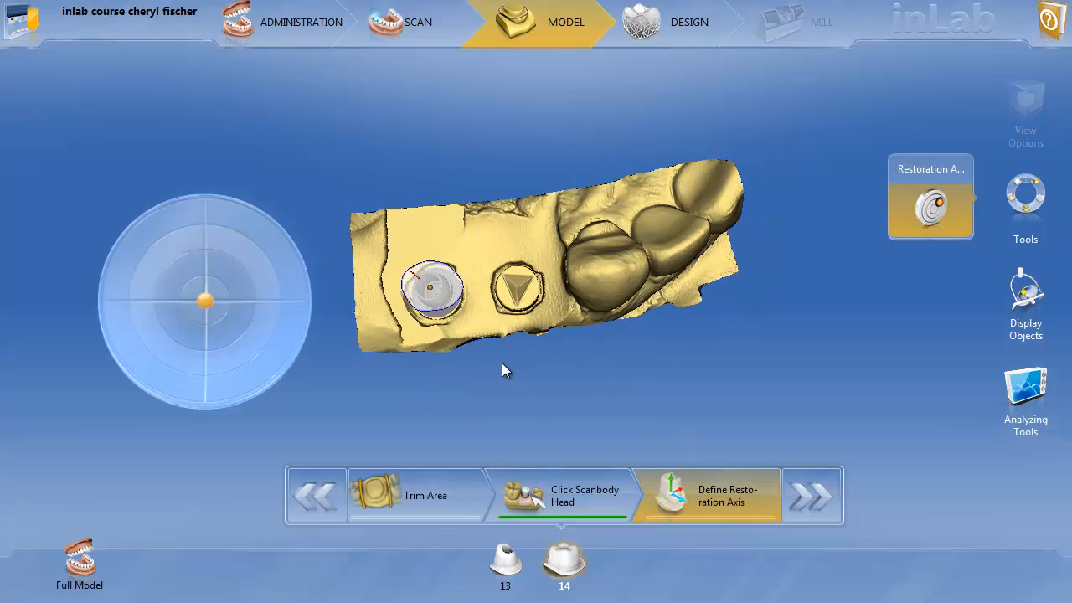
drag(502, 363, 494, 284)
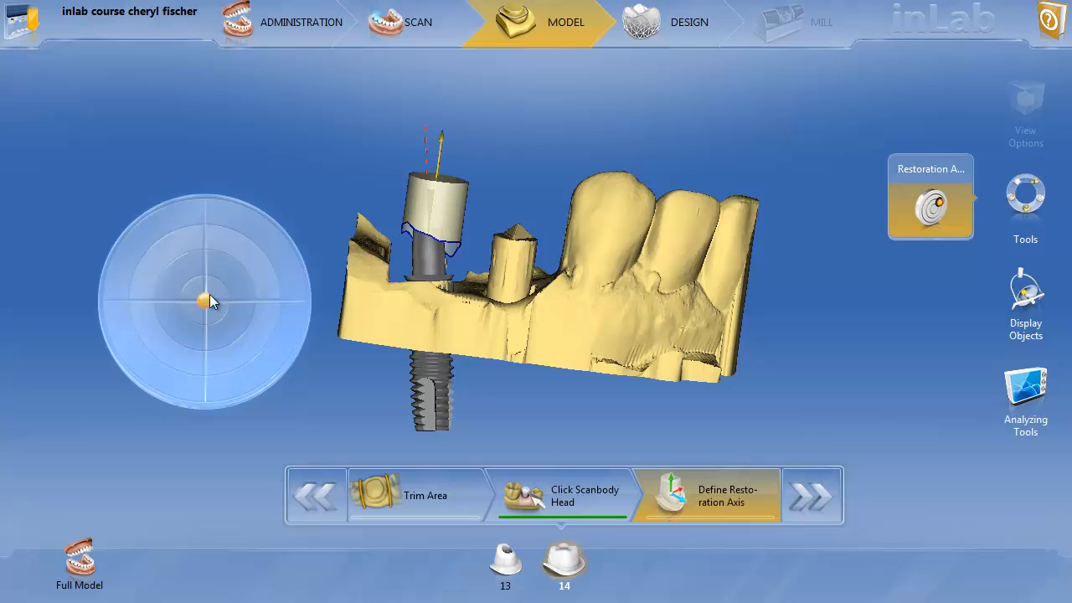
mouse_move(209, 295)
mouse_down()
mouse_move(186, 293)
mouse_move(208, 296)
mouse_move(194, 300)
mouse_up()
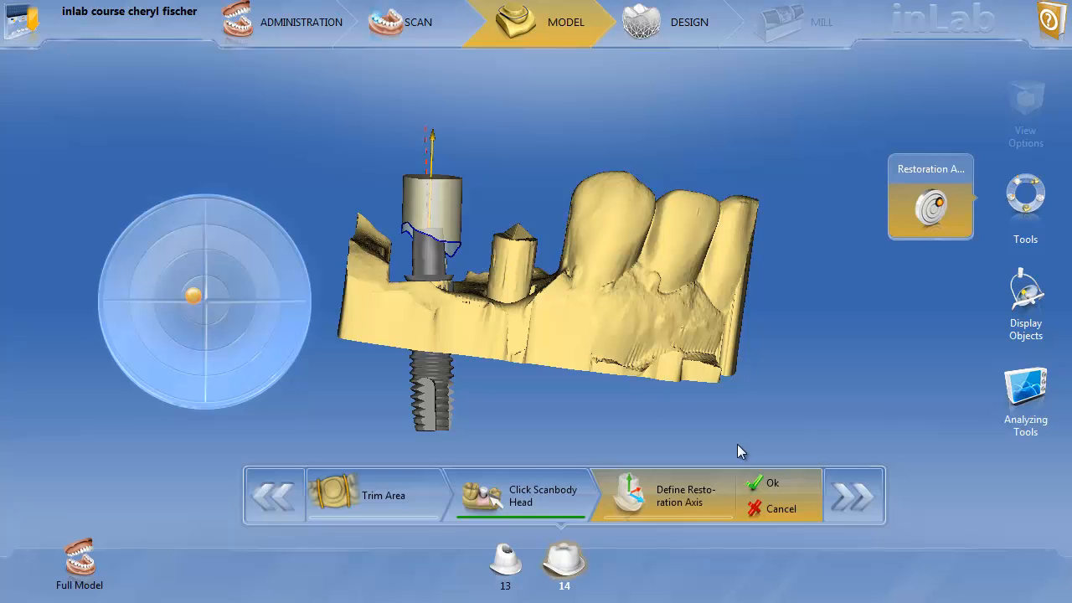
click(779, 509)
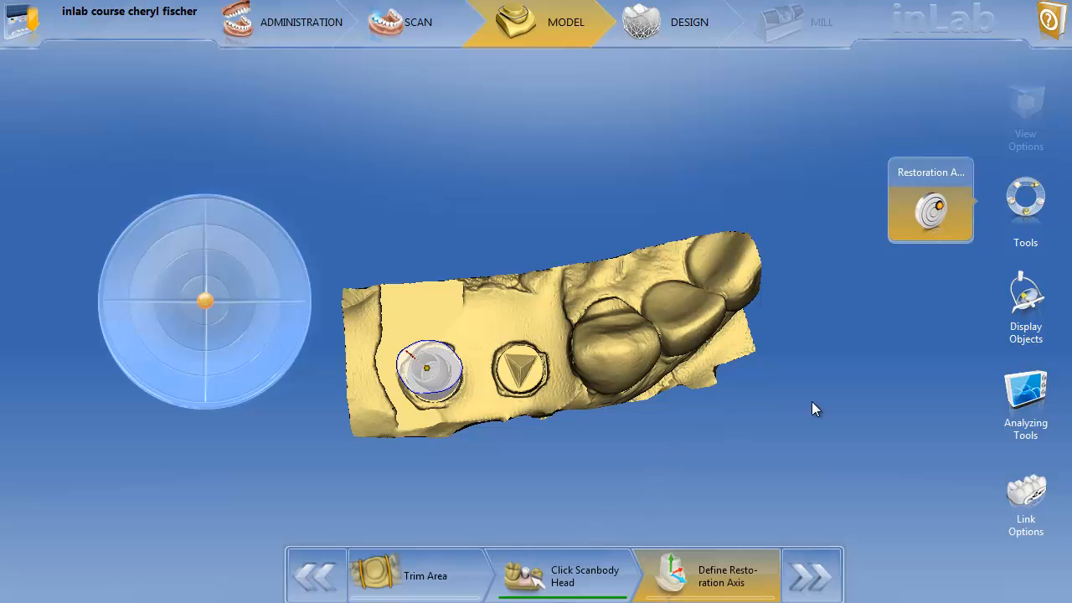
Step: Link restorations 13 and 14 as a group so that their restoration axes are adjusted together
click(1021, 500)
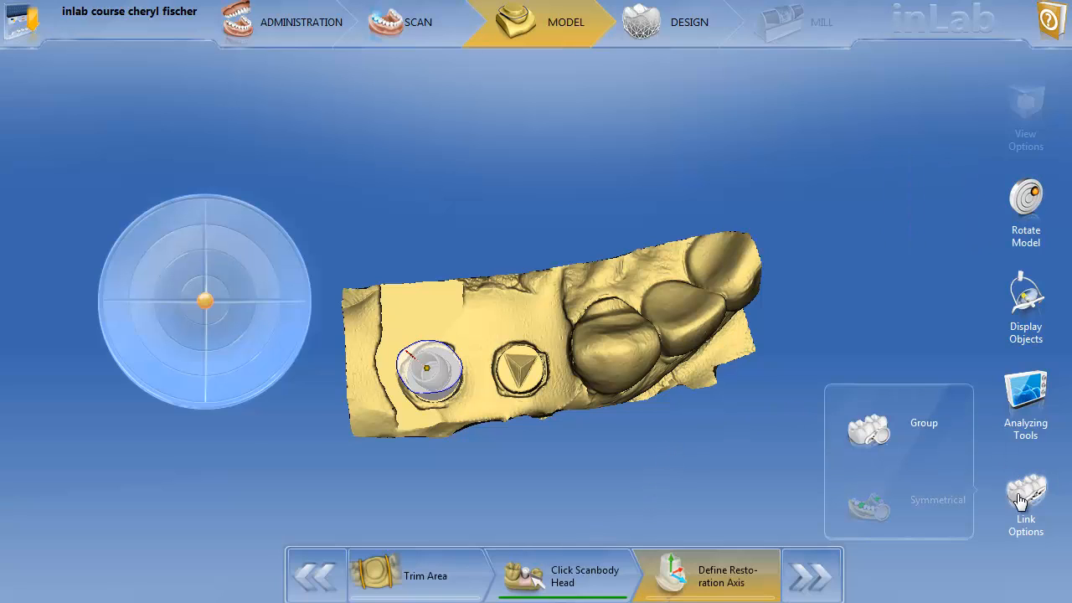
click(871, 432)
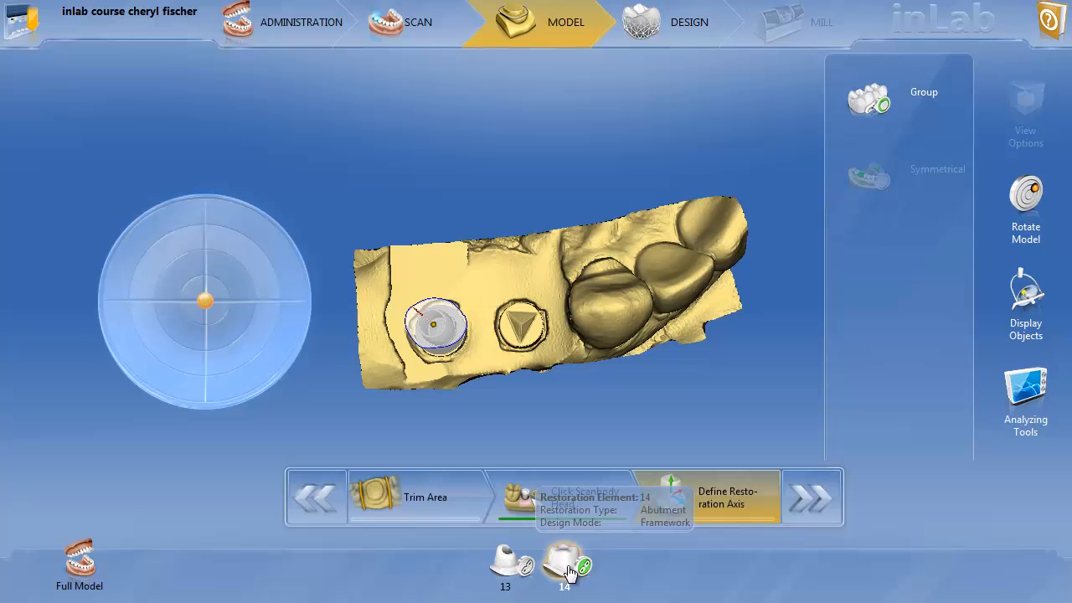
click(525, 572)
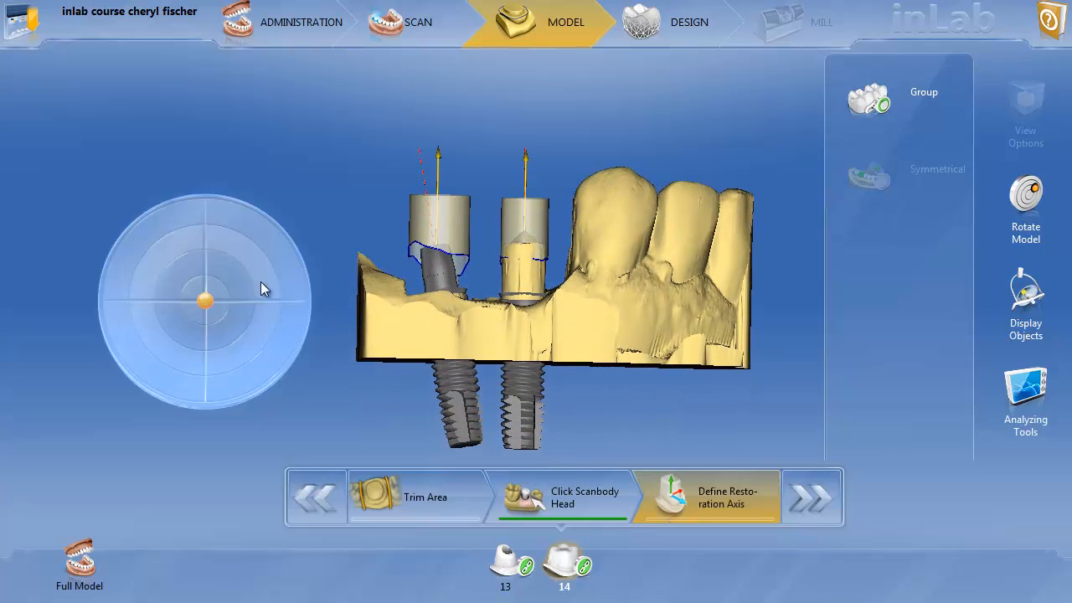
Step: Fine-tune the tilt of the grouped restoration axes of 13 and 14, checking them from the side and from above
drag(205, 300, 201, 303)
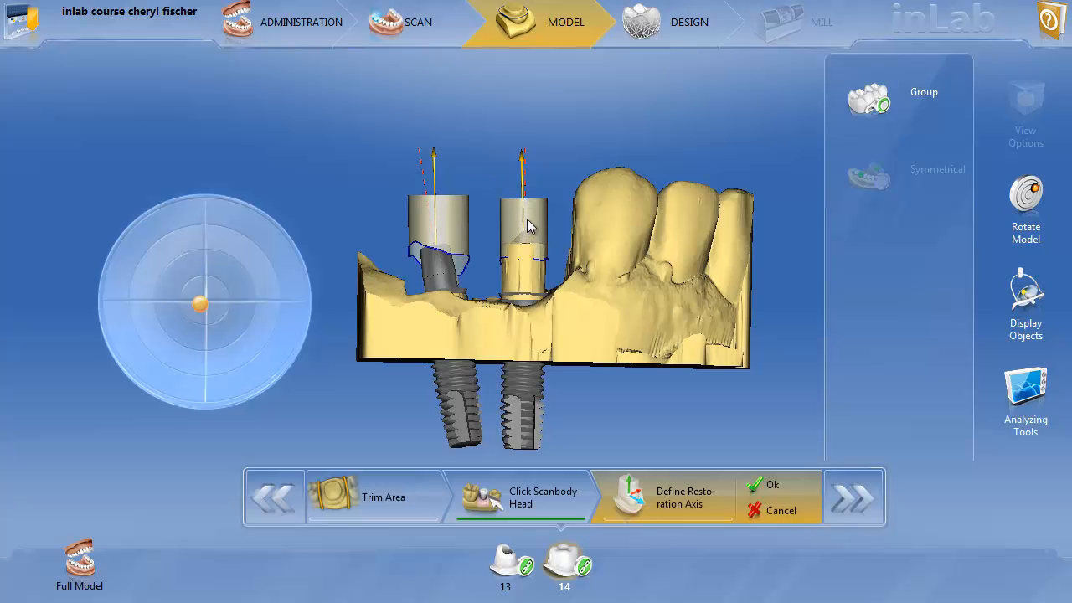
drag(524, 243, 484, 349)
drag(602, 345, 601, 340)
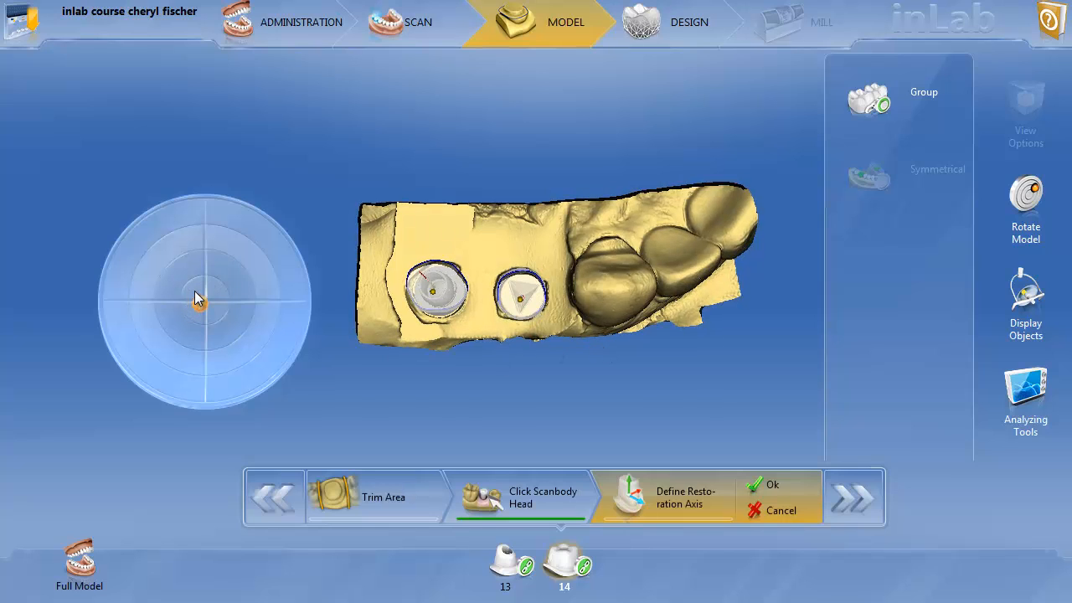
drag(199, 299, 203, 306)
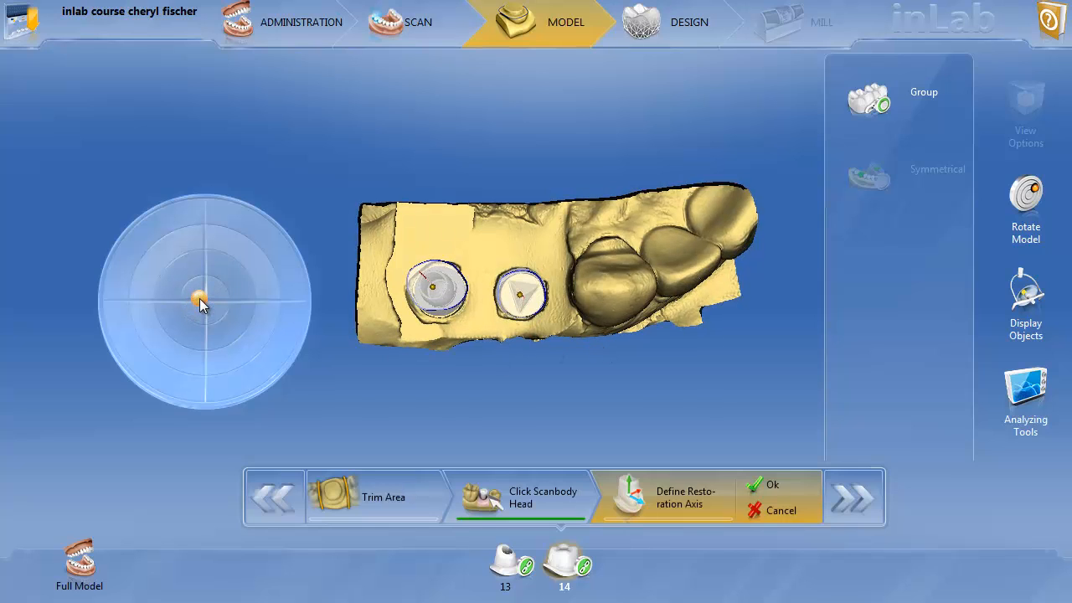
drag(576, 404, 593, 345)
drag(399, 304, 516, 340)
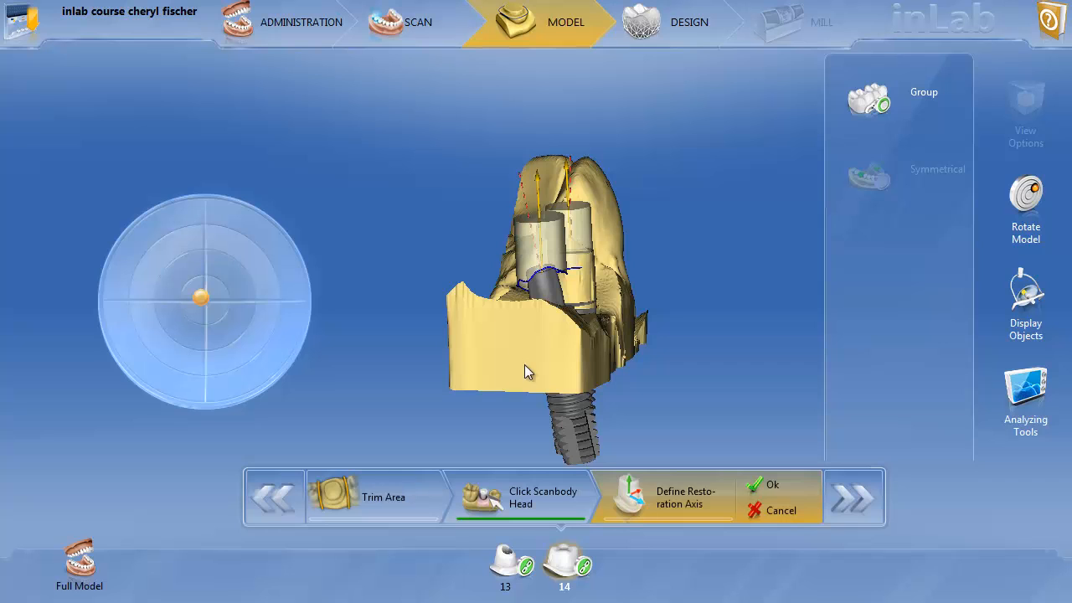
Step: Show the lower jaw, tilt the grouped axes of 13 and 14 to suit the opposing teeth, and accept the orientation
click(1026, 297)
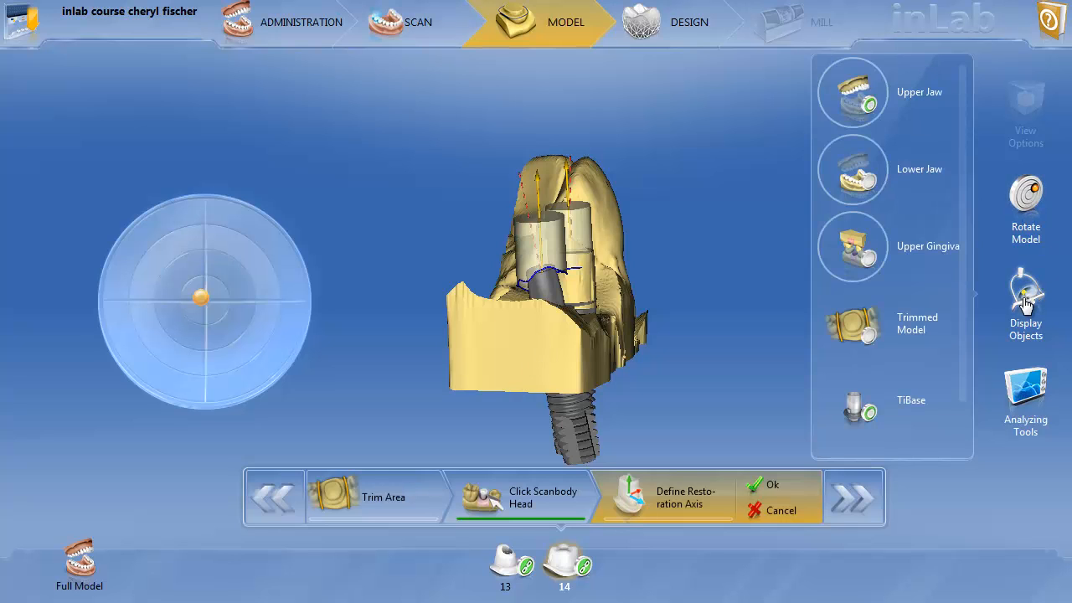
click(886, 186)
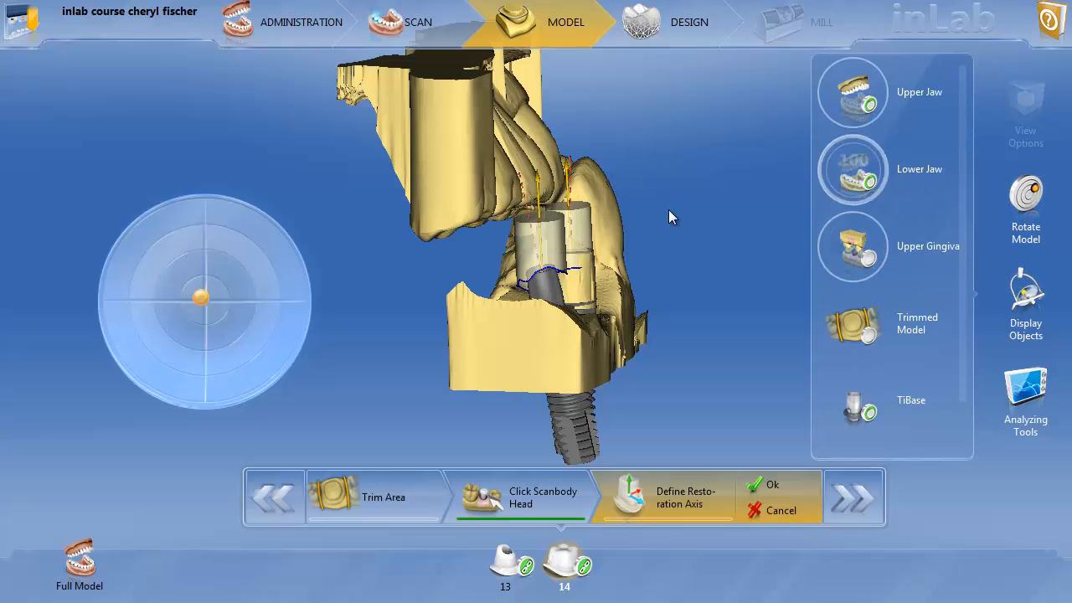
drag(669, 215, 601, 260)
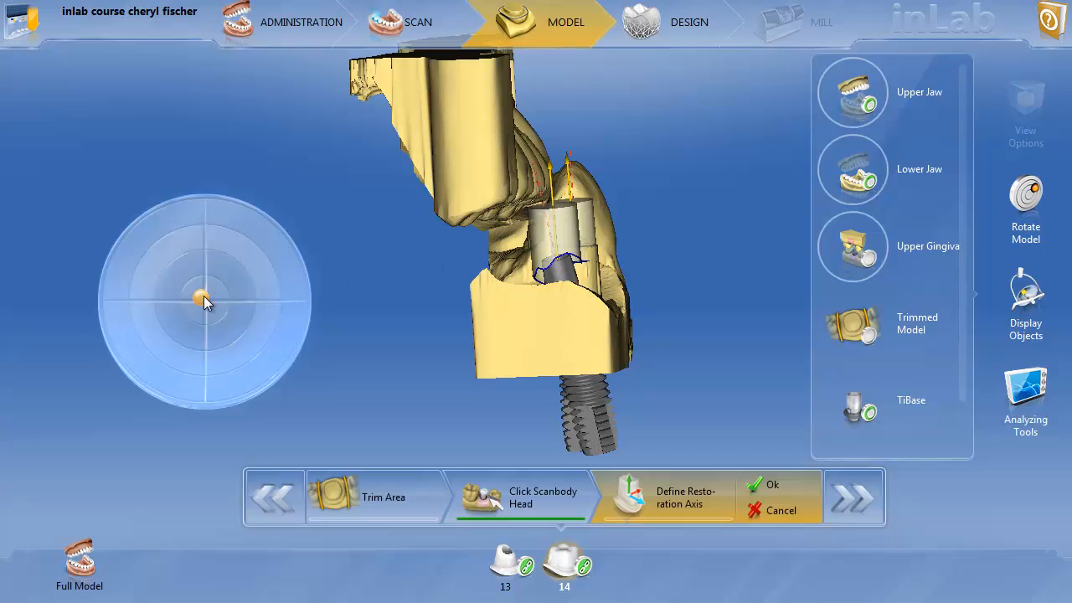
drag(203, 296, 181, 270)
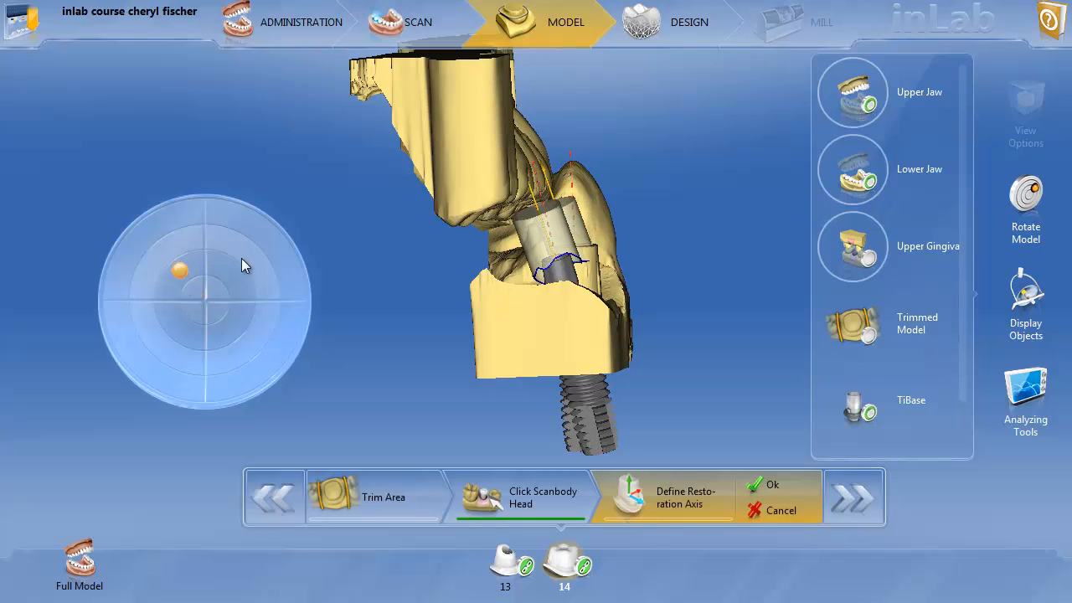
drag(656, 256, 584, 265)
drag(176, 279, 192, 268)
drag(444, 264, 566, 287)
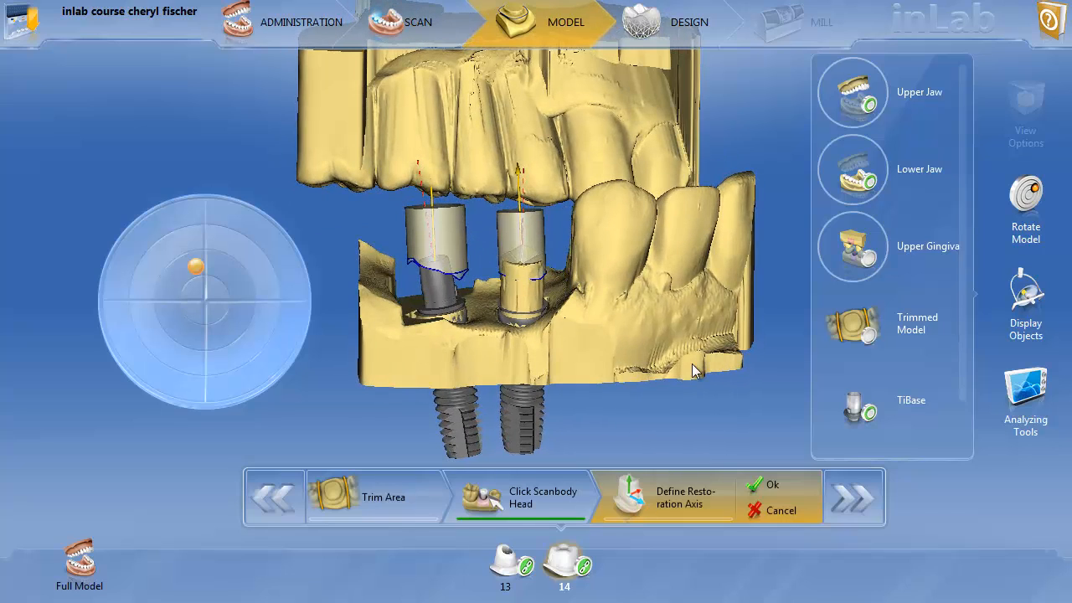
click(770, 488)
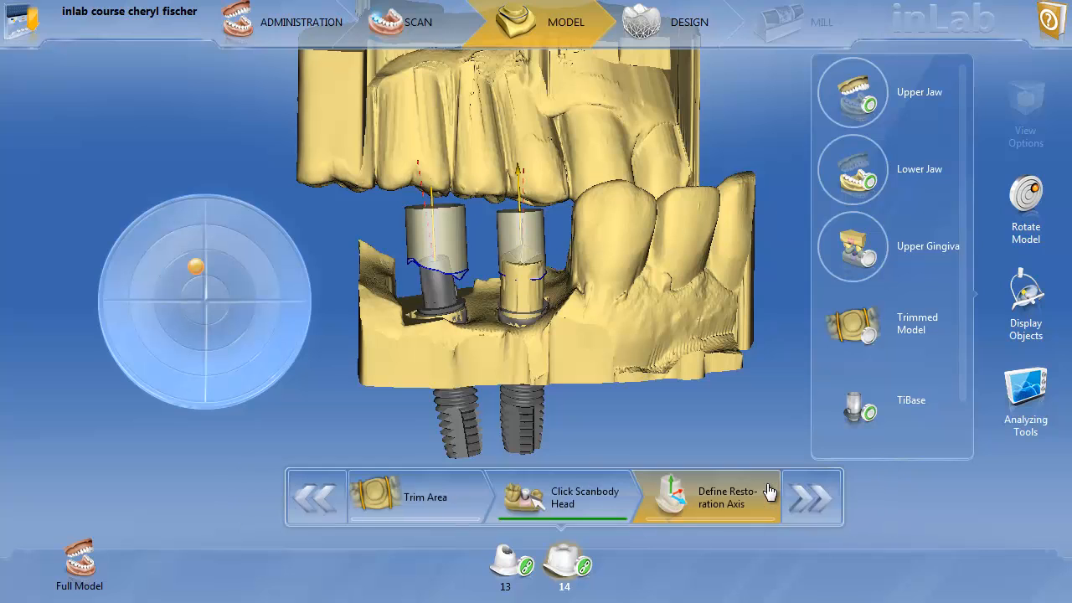
Step: Calculate the abutment designs with radial minimal thickness 500 µm, gingival placement pressure 100 µm and shoulder width 500 µm
click(798, 515)
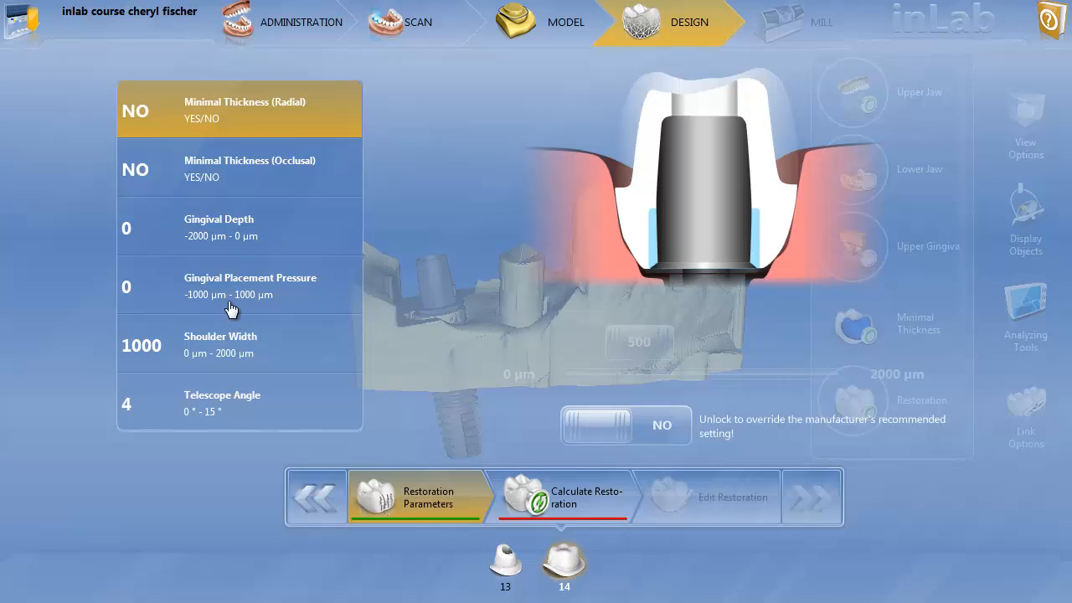
click(654, 419)
click(270, 286)
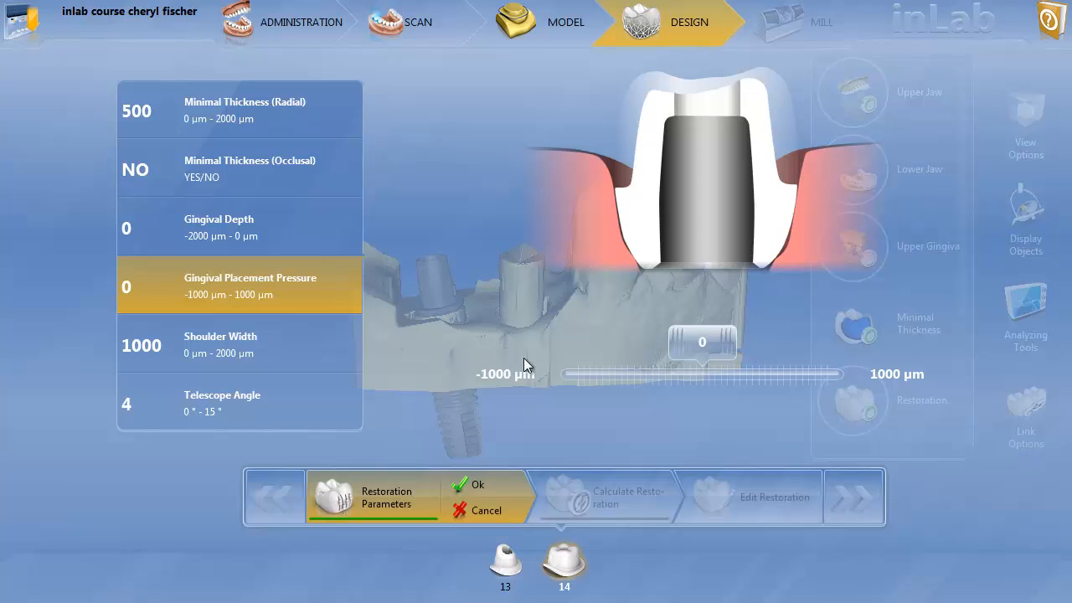
drag(677, 342, 640, 352)
click(297, 343)
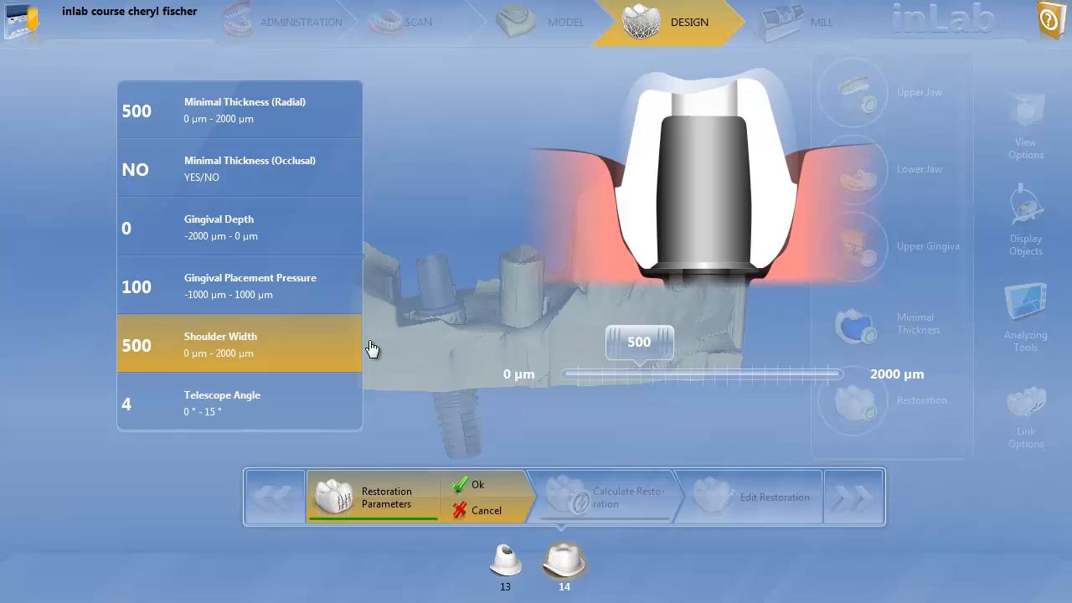
click(473, 492)
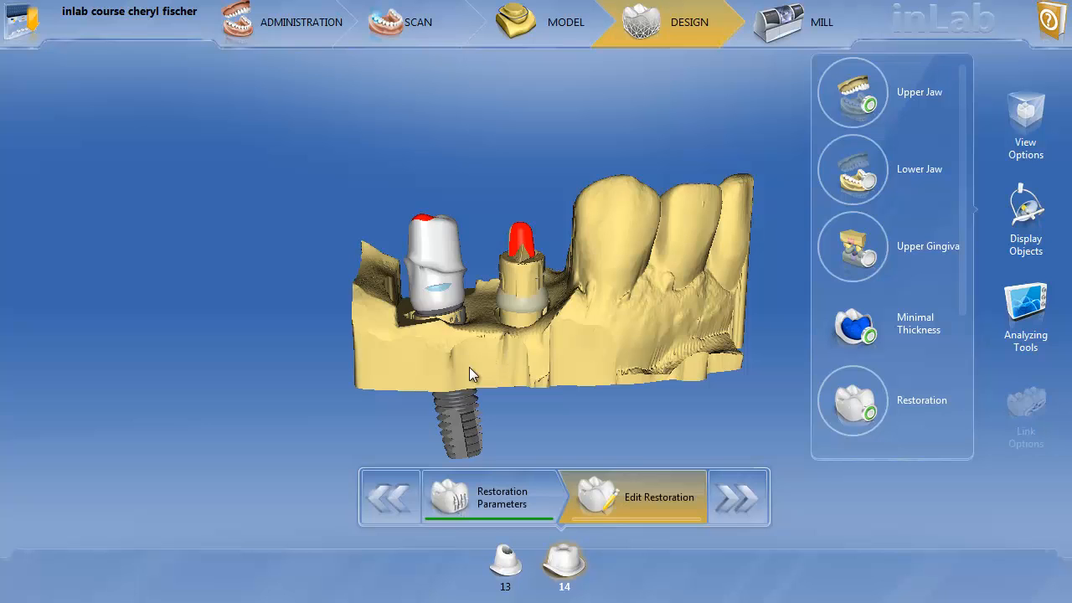
Step: Examine the calculated abutments at 13 and 14 from several sides
drag(575, 343, 635, 351)
drag(441, 320, 461, 232)
drag(610, 327, 404, 331)
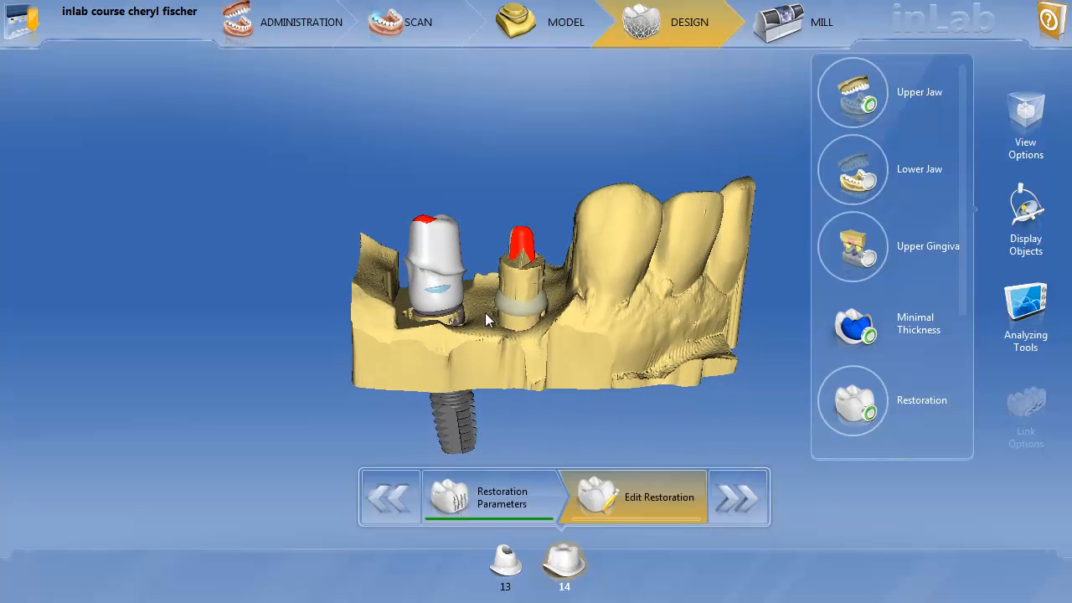
drag(469, 311, 465, 311)
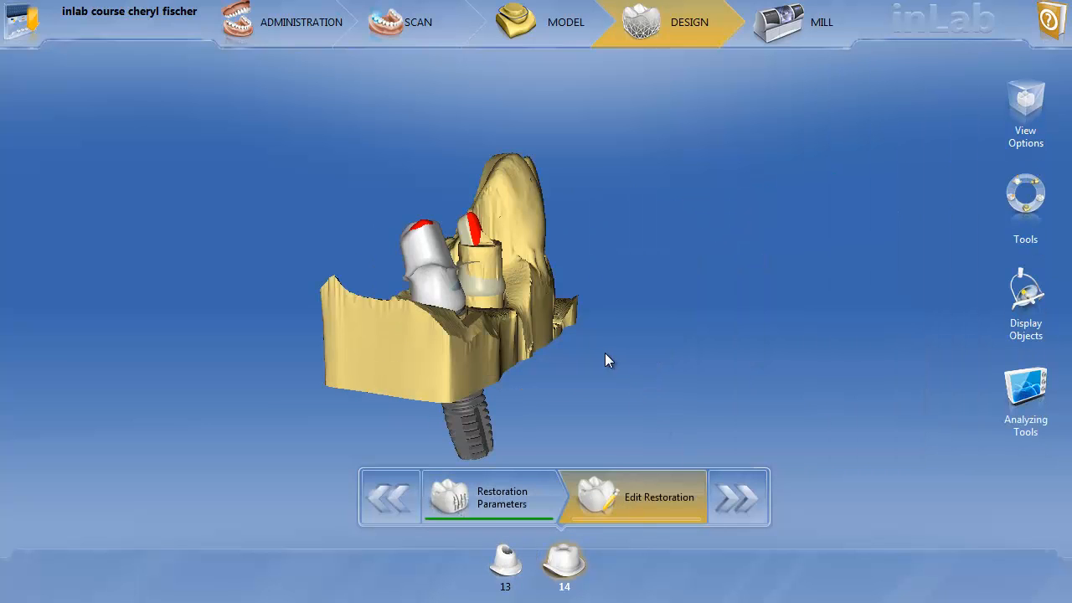
drag(605, 355, 604, 331)
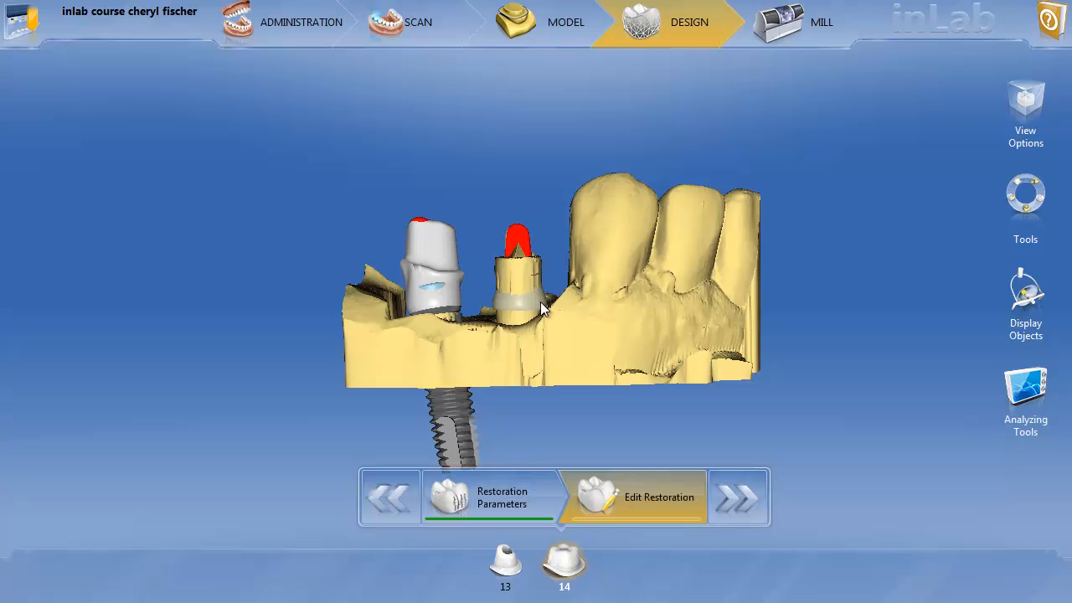
Step: Return to the case definition and redefine restoration 14 as a Biogeneric Individual abutment with the MultiLayer split
click(302, 22)
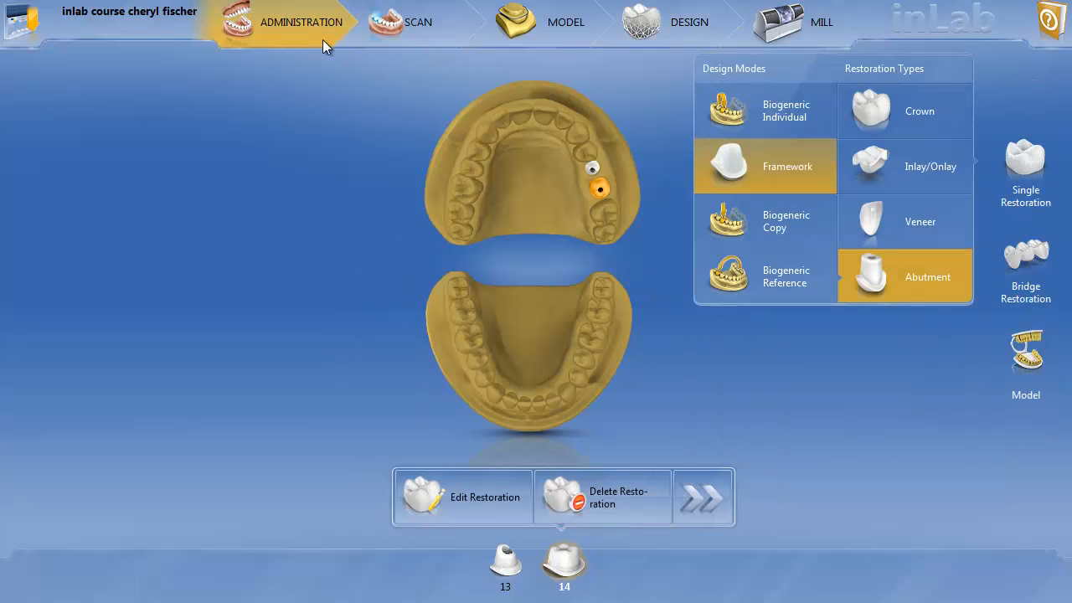
click(485, 513)
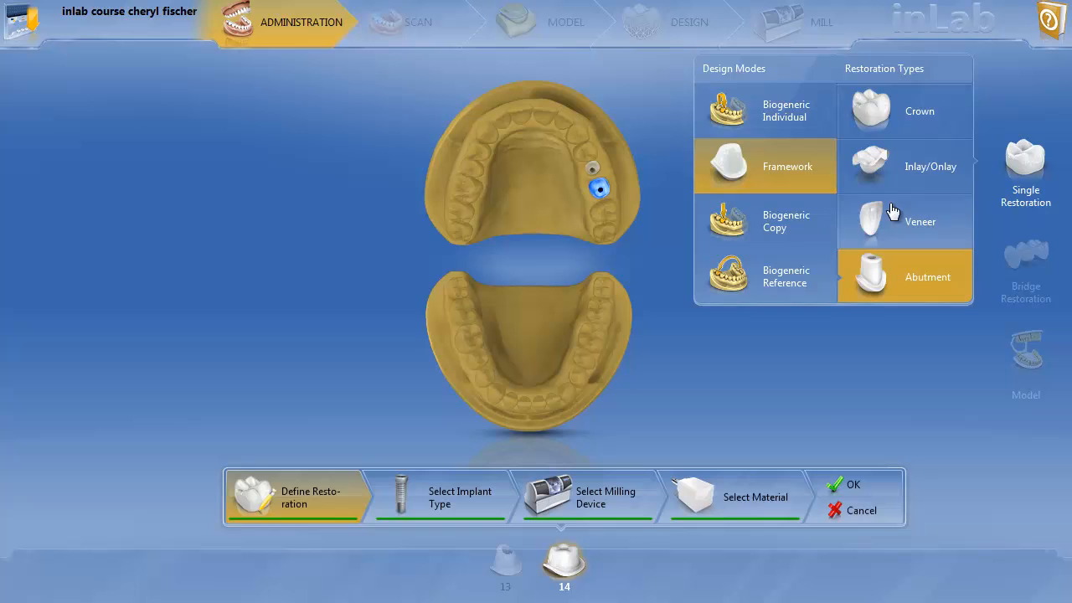
click(762, 126)
click(752, 361)
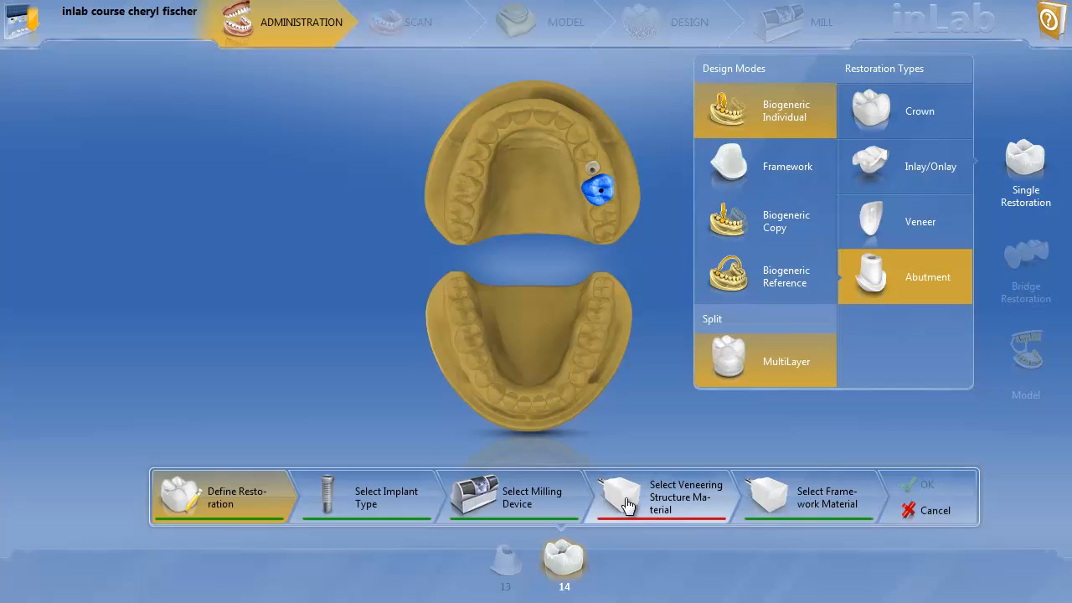
Step: Assign an IVOCLAR VIVADENT veneering structure material to restoration 14 and accept the definition
click(662, 497)
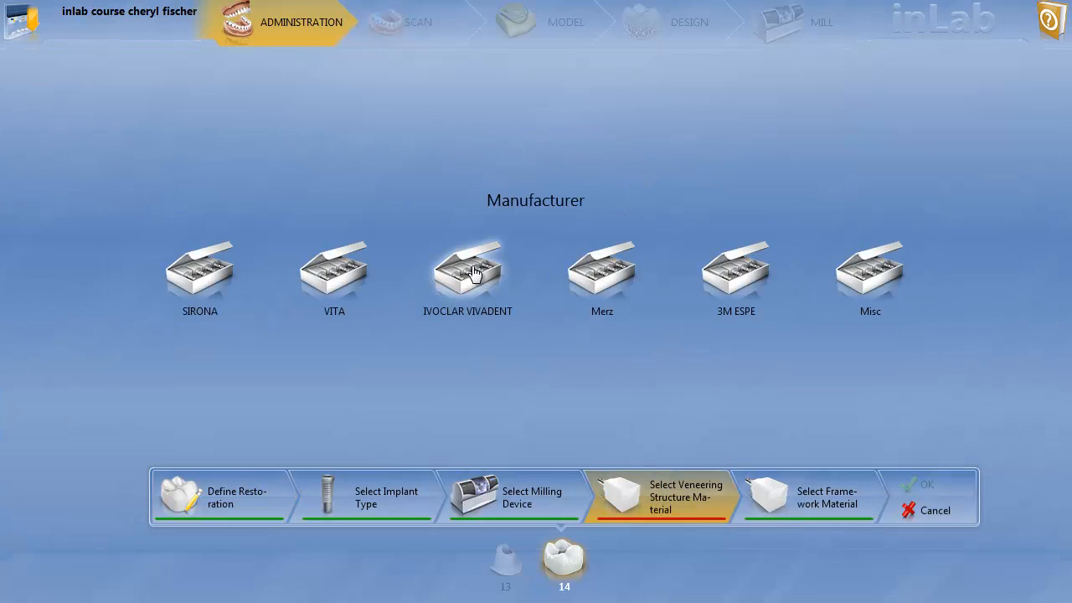
click(480, 277)
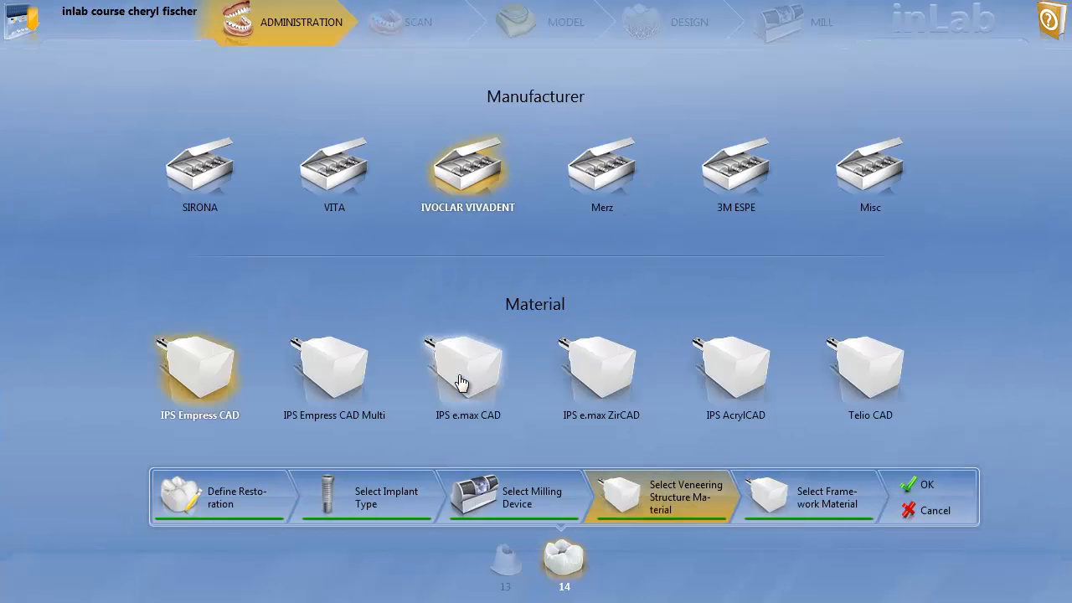
click(921, 485)
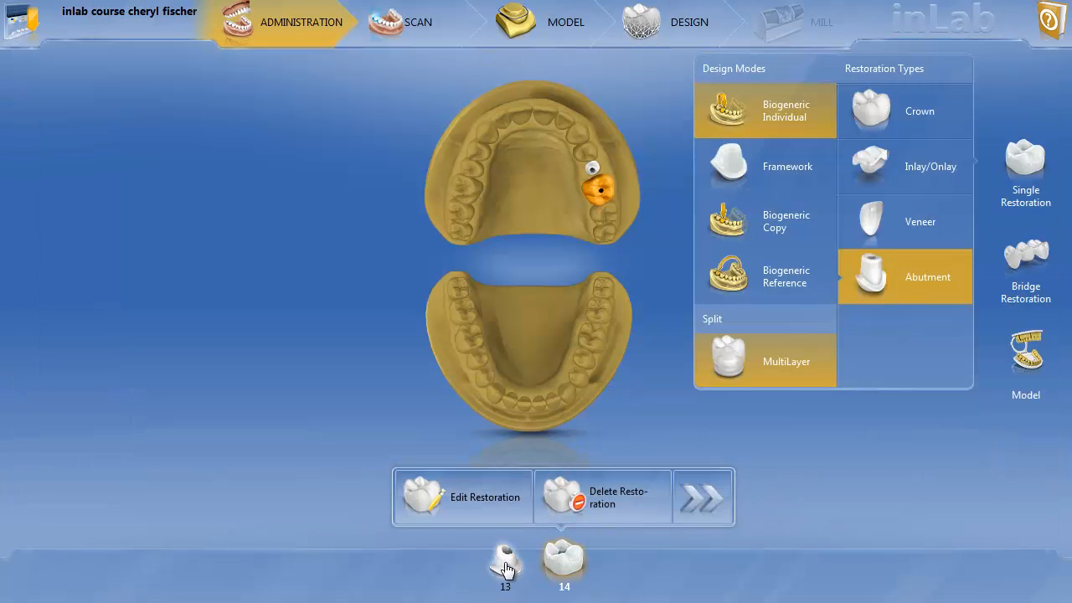
Step: Redefine restoration 13 as a Biogeneric Individual abutment with the MultiLayer split
click(505, 559)
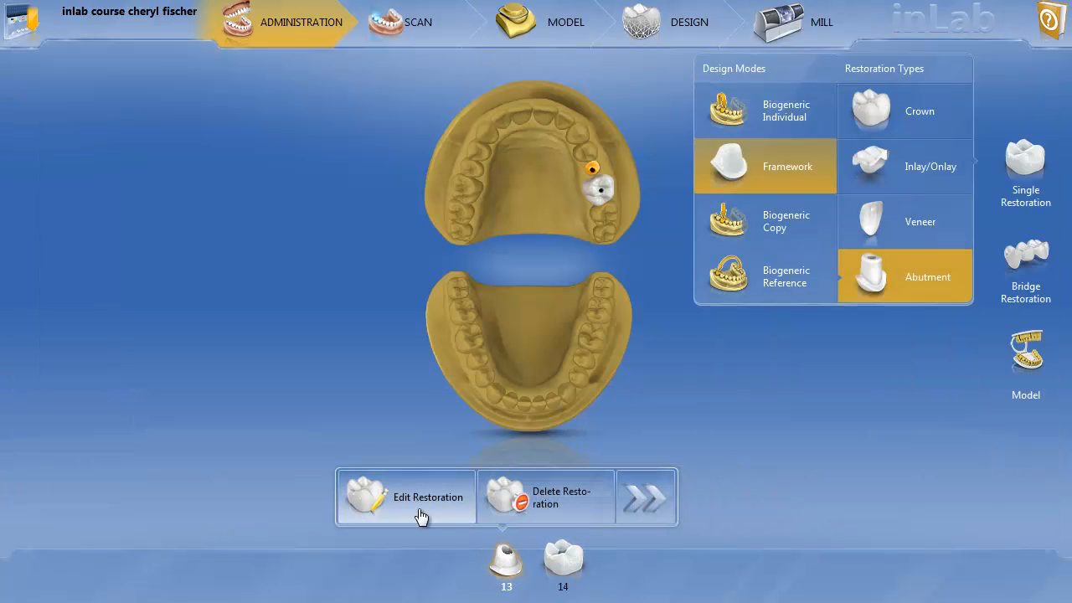
click(445, 492)
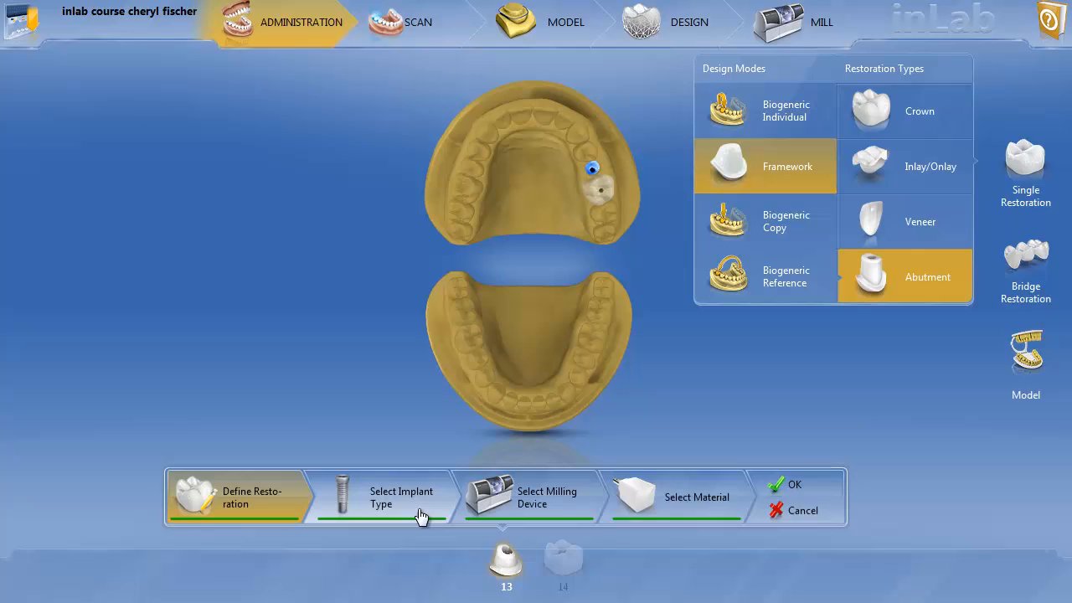
click(766, 115)
click(770, 359)
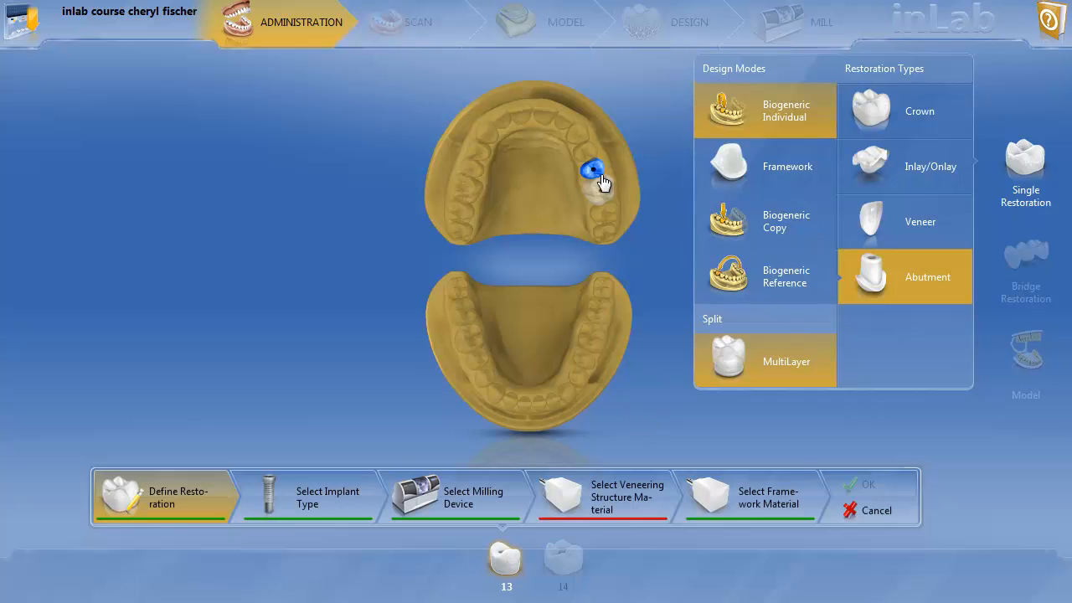
Step: Assign IPS e.max CAD from IVOCLAR VIVADENT as restoration 13's veneering structure material and accept the definition
click(622, 516)
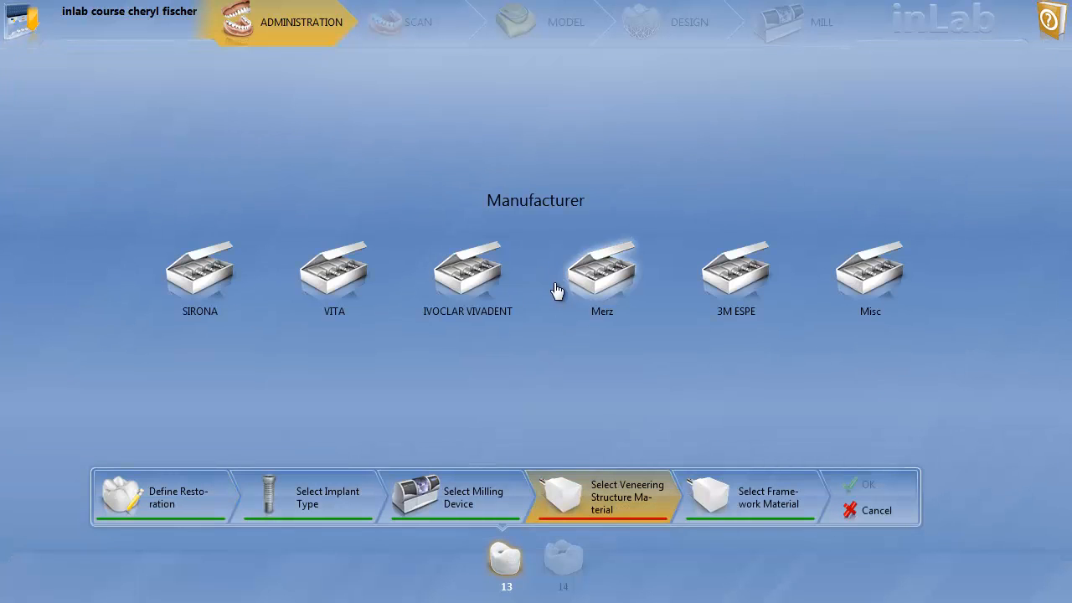
click(468, 266)
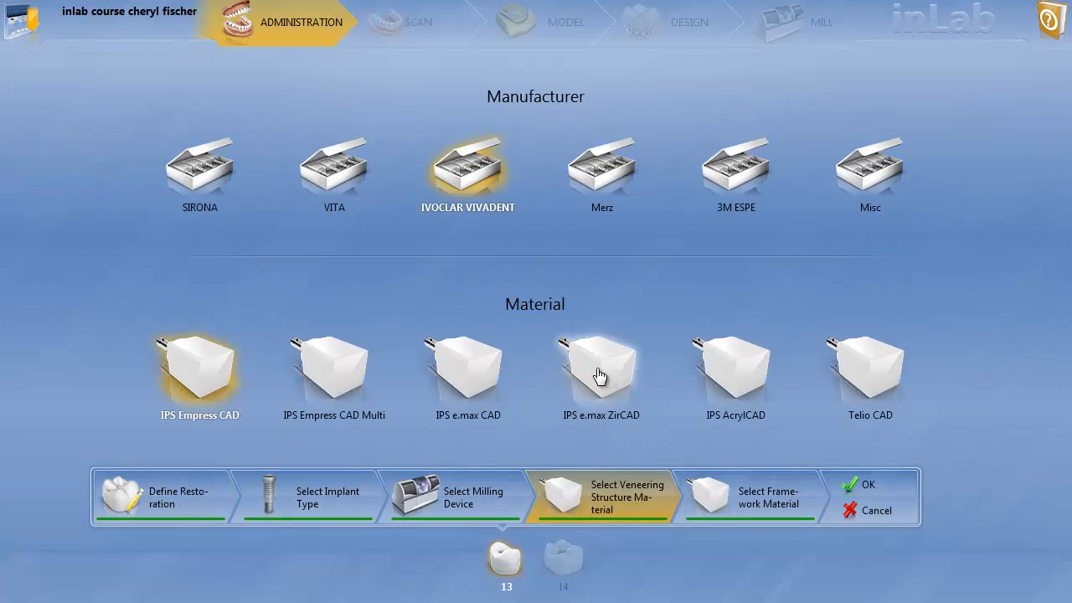
click(601, 373)
click(477, 398)
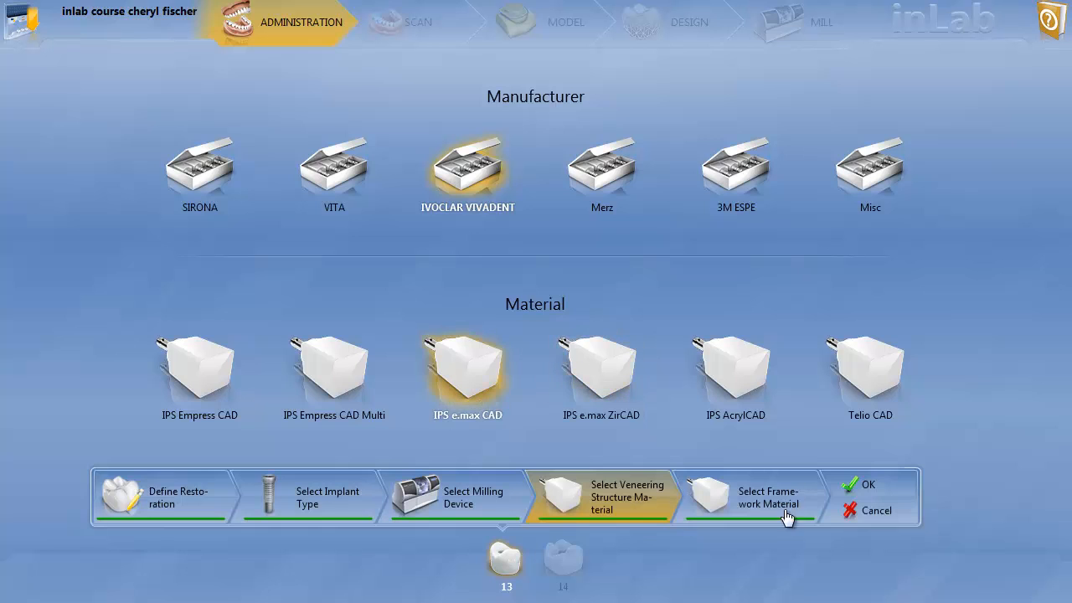
click(856, 486)
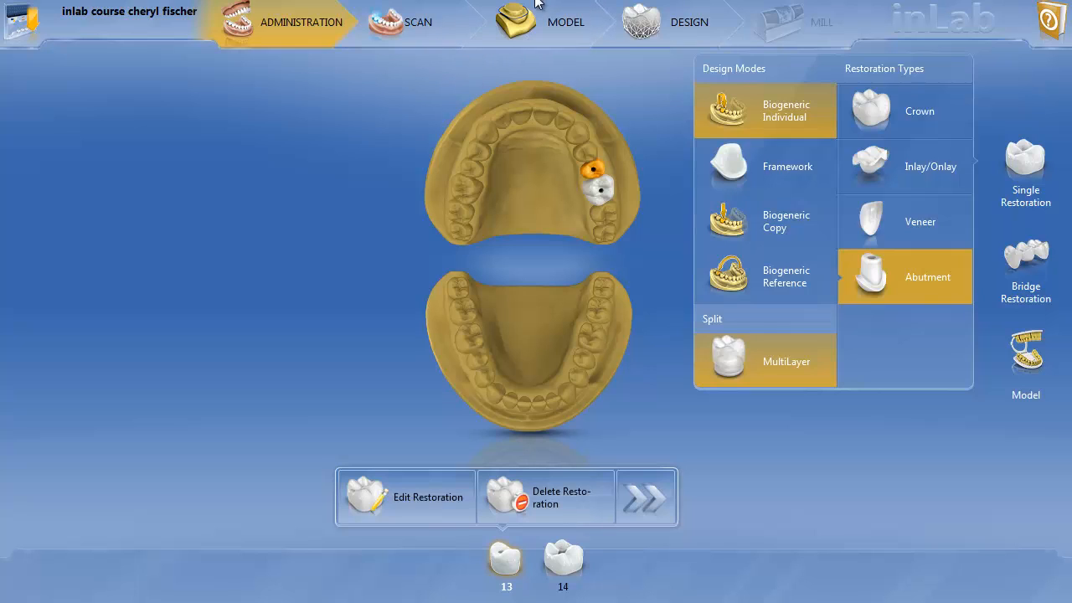
Step: In the design phase, set restoration 13's bottom layer gingival placement pressure to 150 µm and shoulder width to 500 µm
click(673, 26)
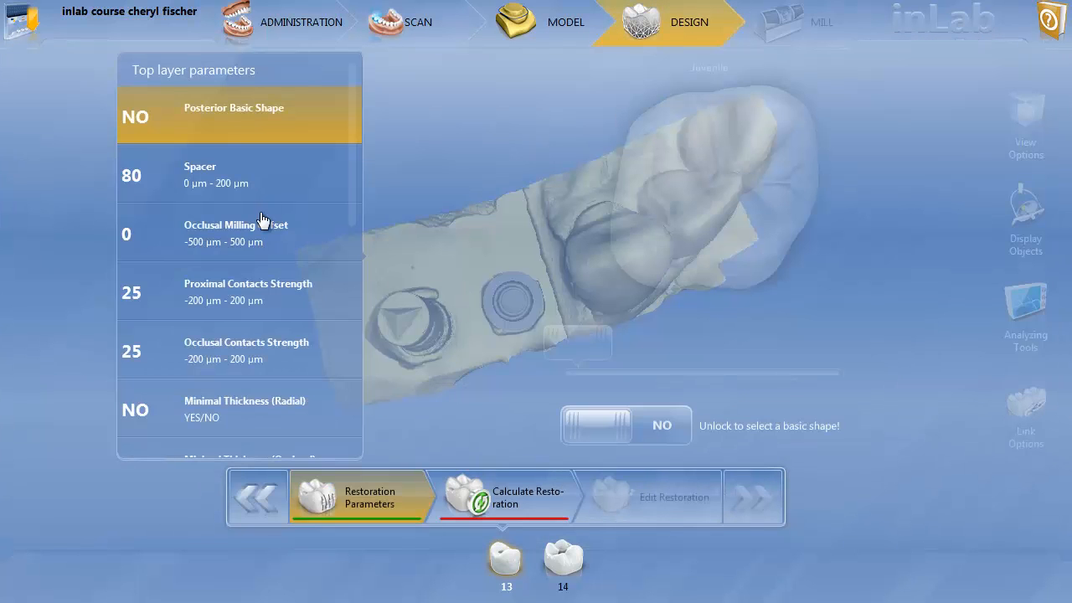
drag(355, 160, 303, 383)
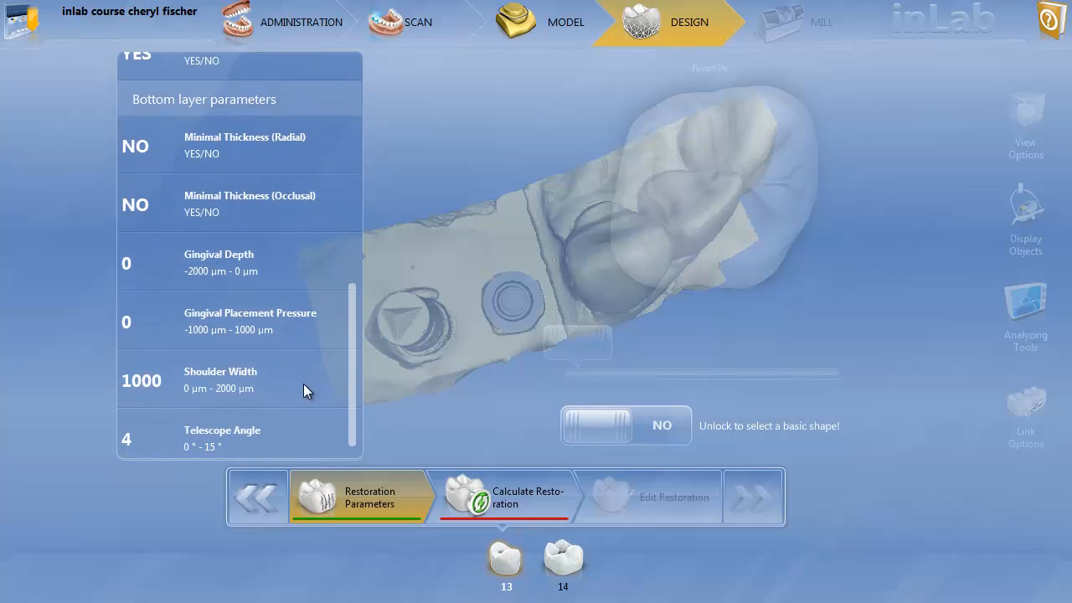
click(232, 256)
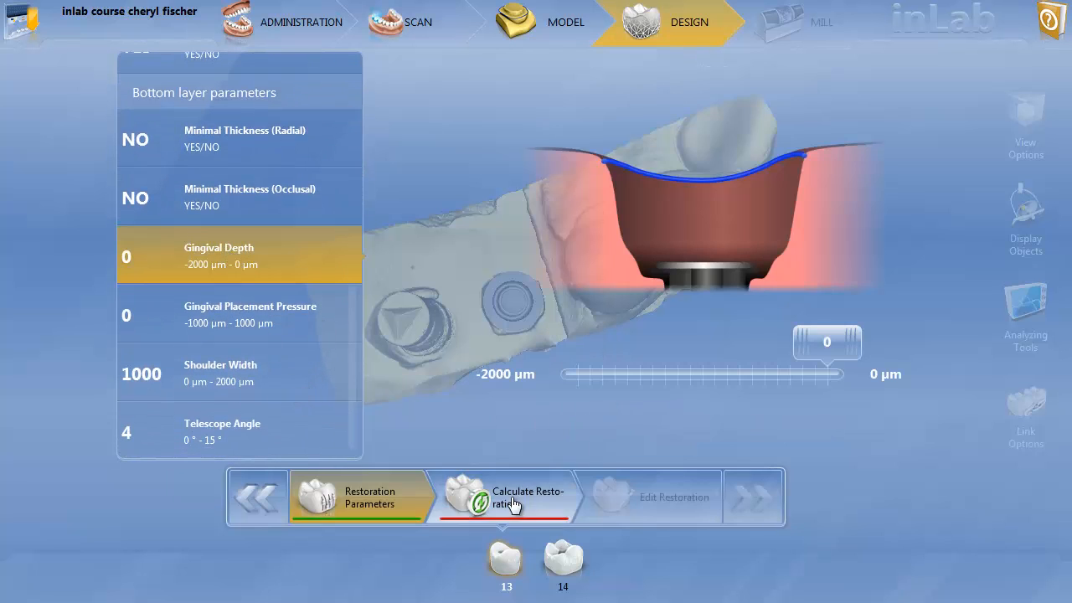
drag(797, 341, 823, 342)
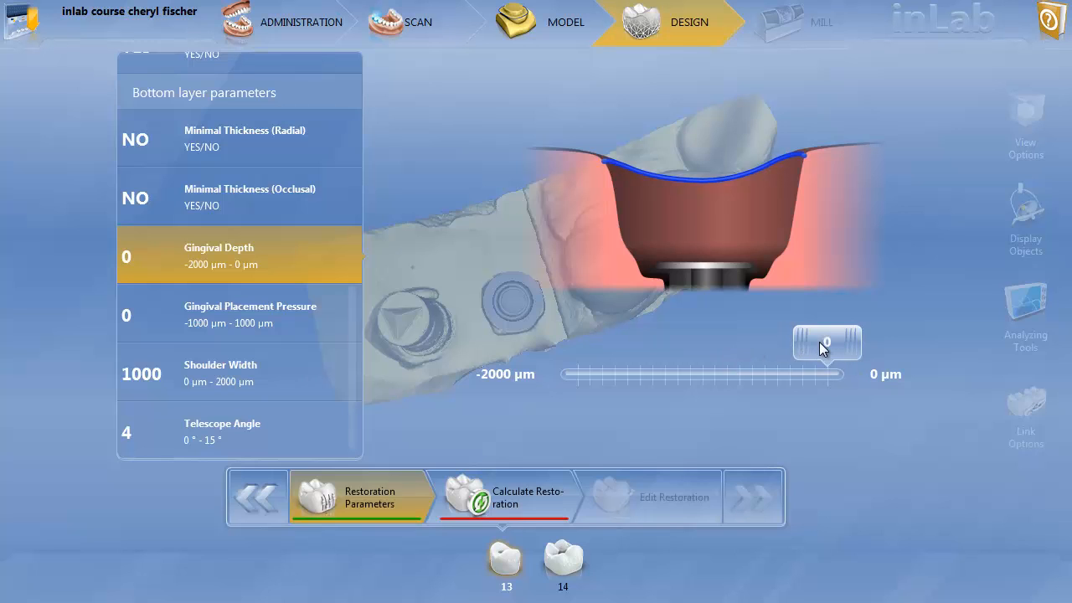
click(251, 327)
drag(694, 345, 649, 348)
click(284, 363)
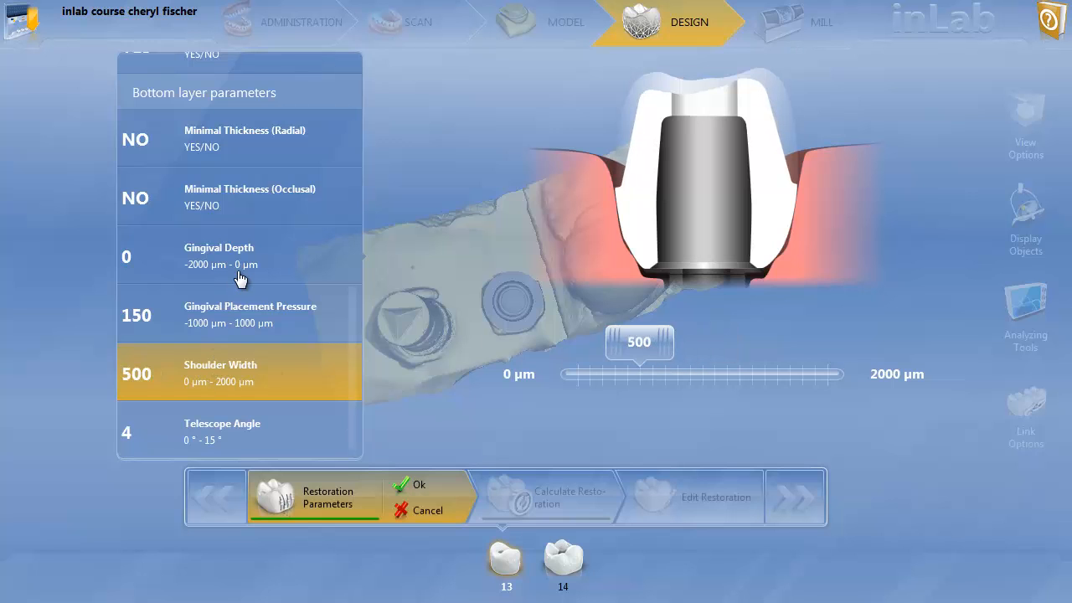
scroll(240, 278, up, 5)
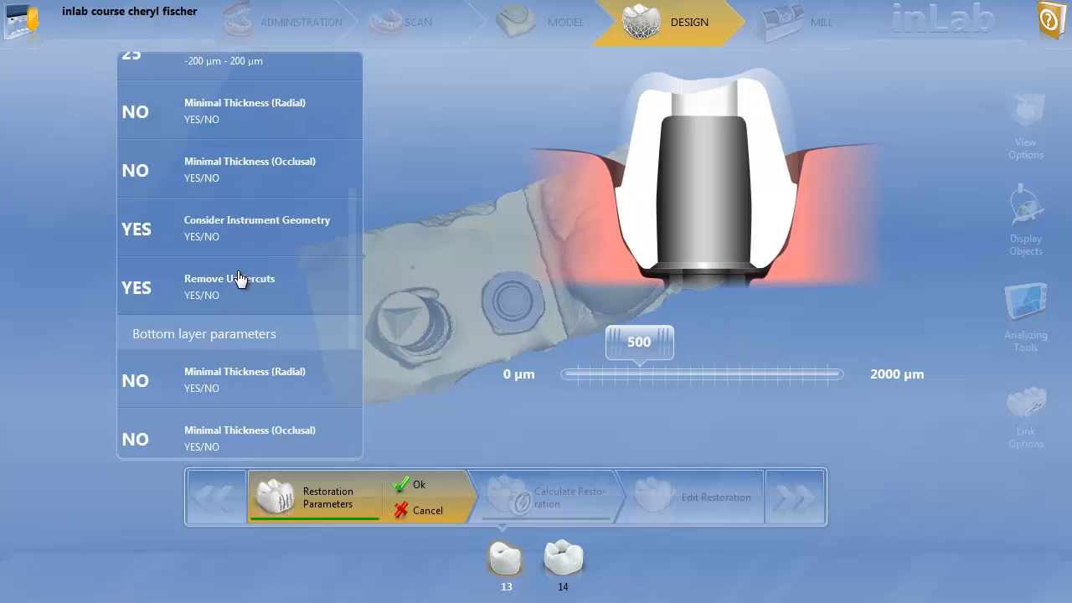
scroll(240, 278, up, 3)
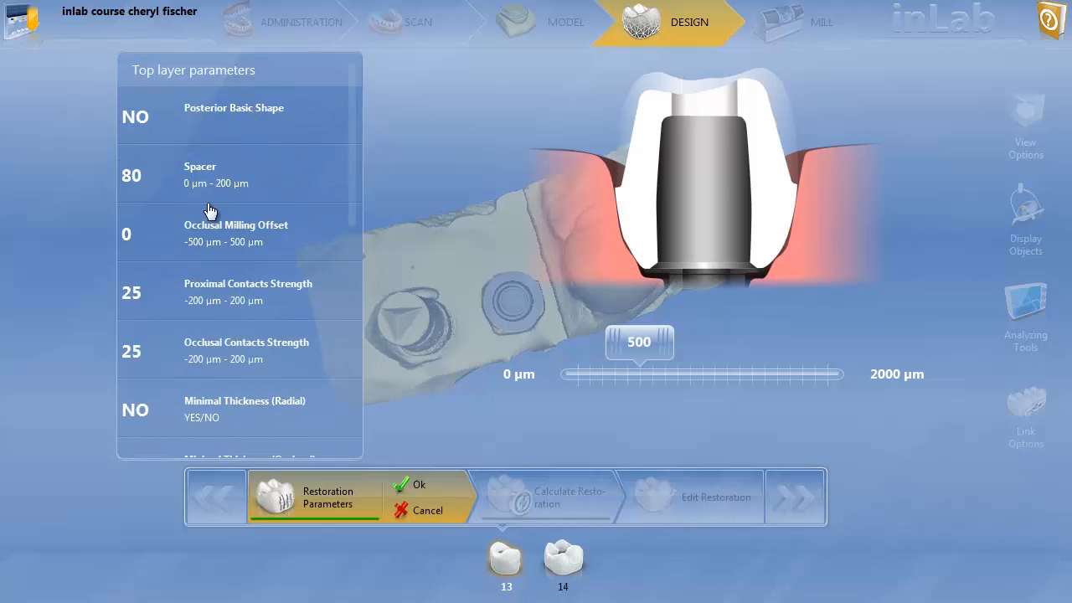
Step: Adjust the bottom layer shoulder width and gingival placement pressure of restoration 14, and calculate the restorations
click(567, 576)
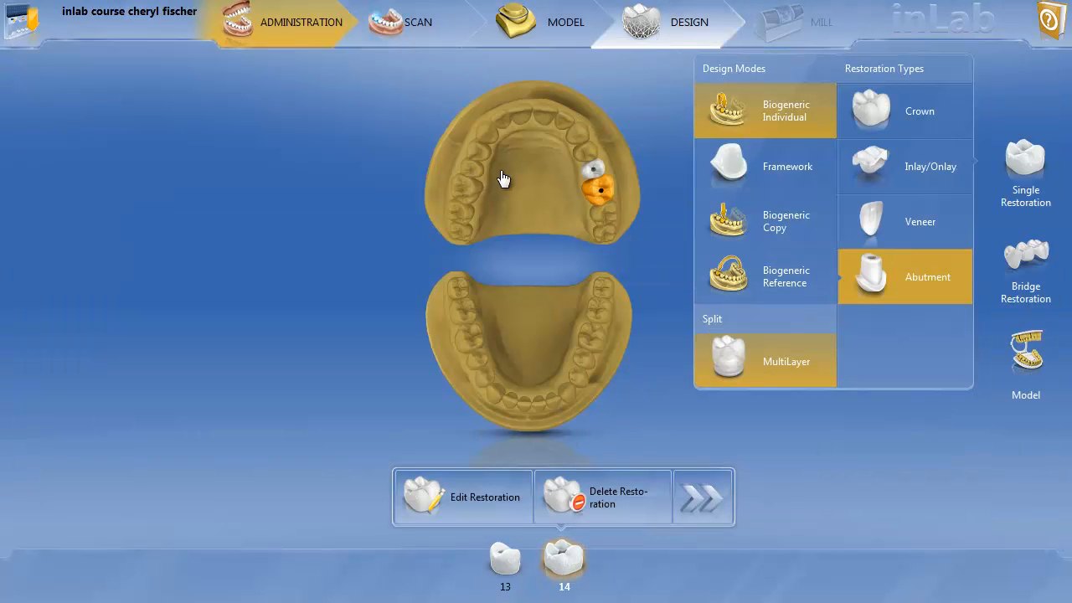
scroll(279, 301, down, 6)
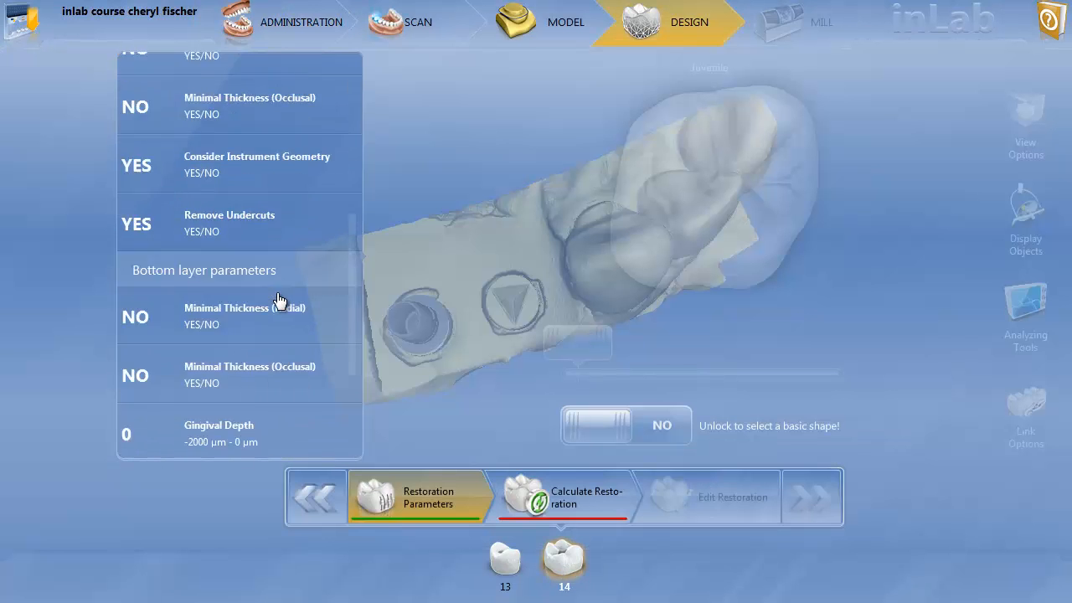
scroll(280, 302, down, 1)
click(258, 382)
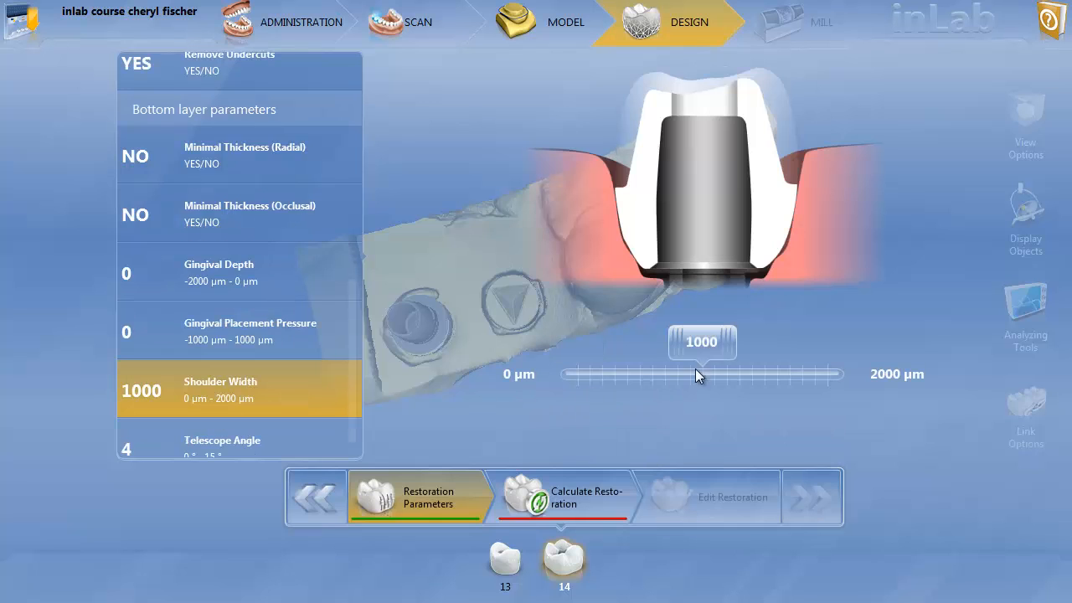
mouse_move(710, 352)
mouse_down()
mouse_move(644, 351)
mouse_move(727, 352)
mouse_up()
click(236, 329)
click(468, 486)
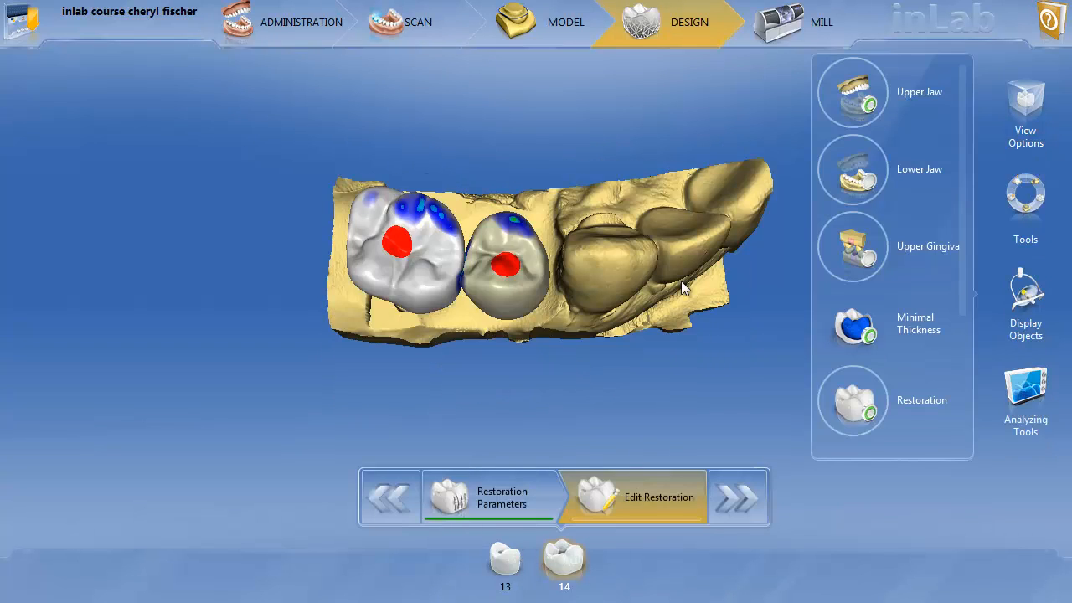
drag(519, 354, 543, 349)
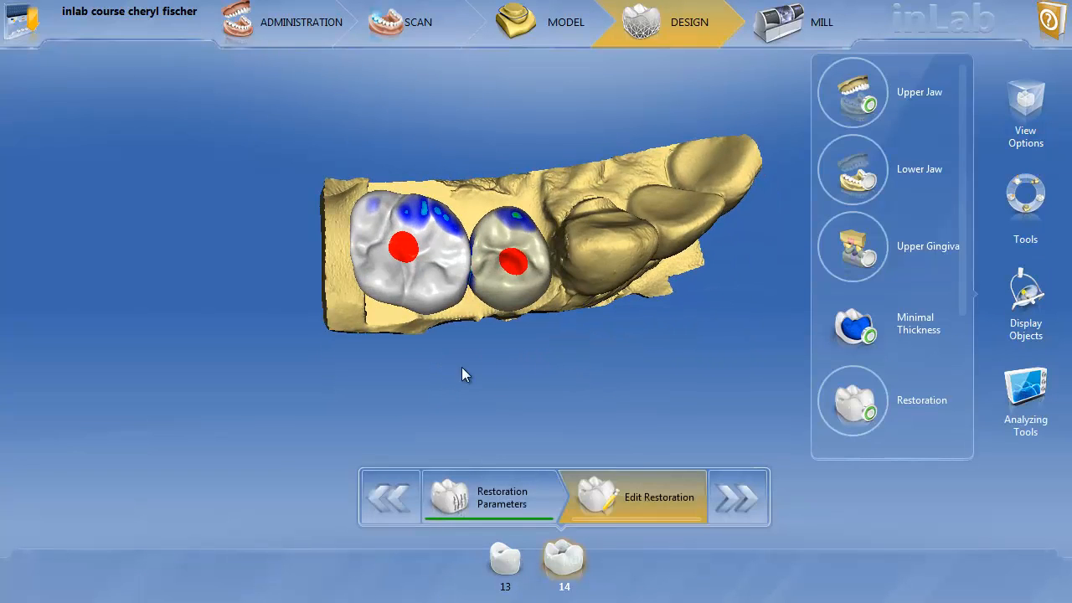